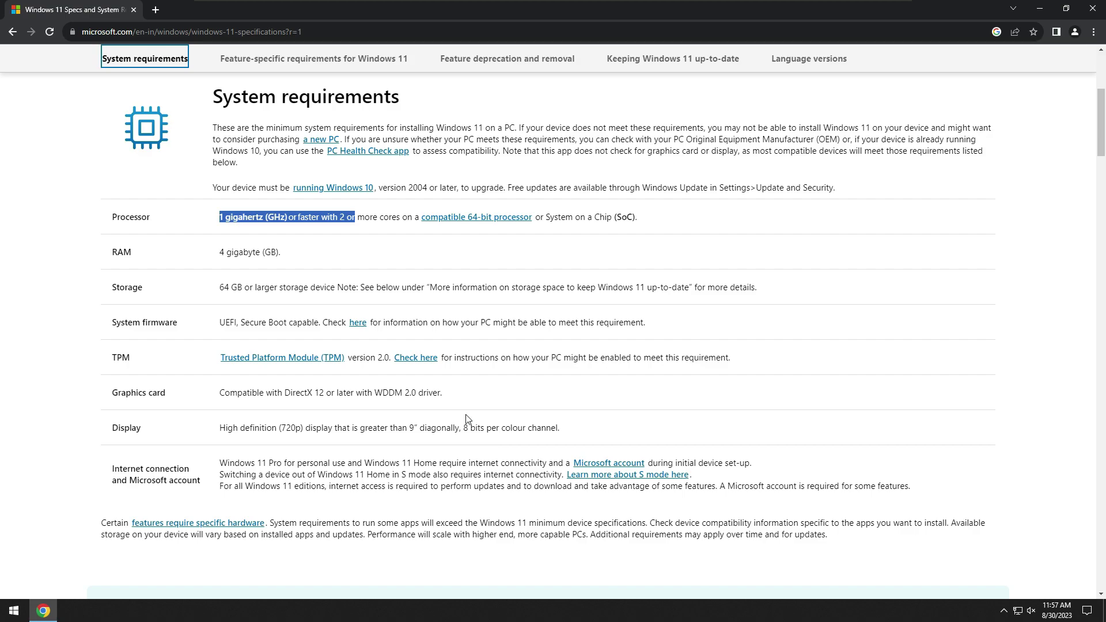
Review the minimum system requirements for Windows 11 on Microsoft's specifications page.
scroll(682, 275, down, 2)
scroll(683, 276, up, 5)
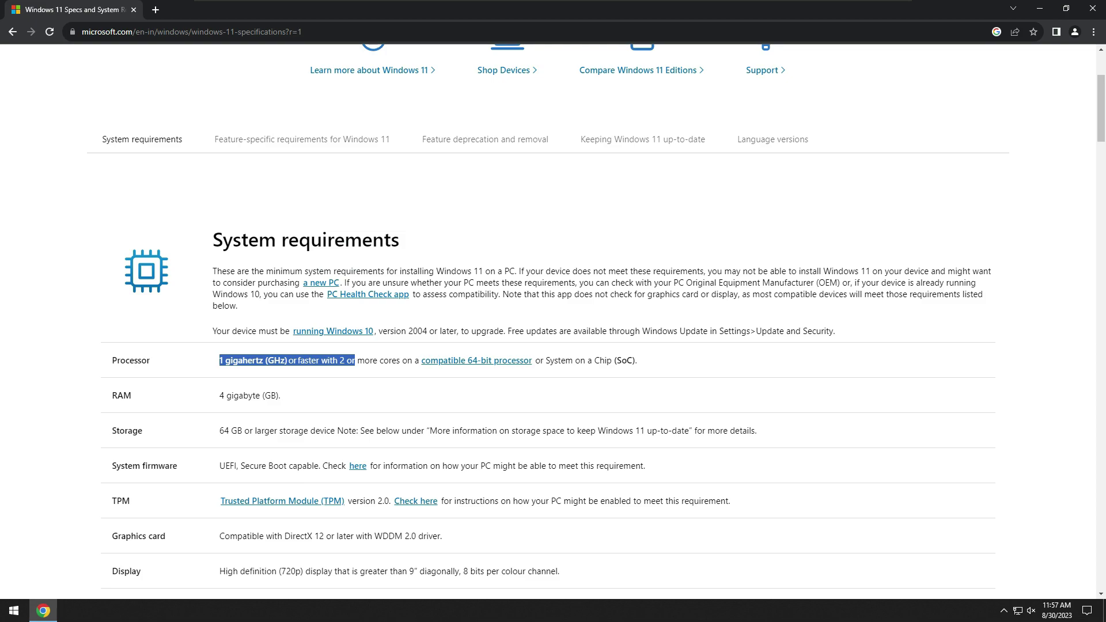
scroll(219, 441, down, 2)
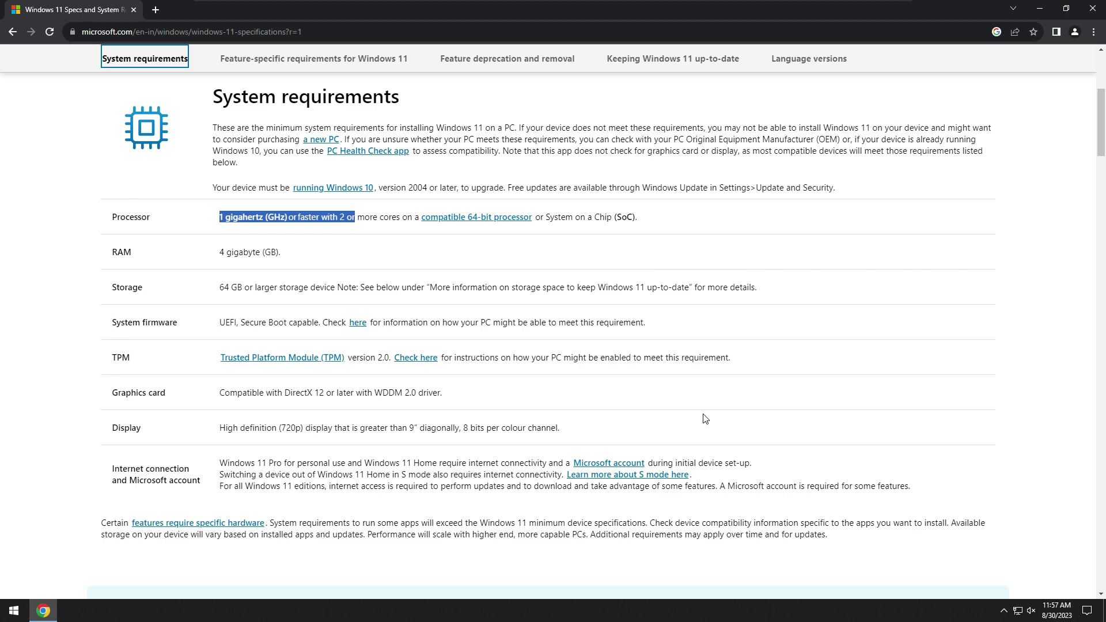
click(618, 429)
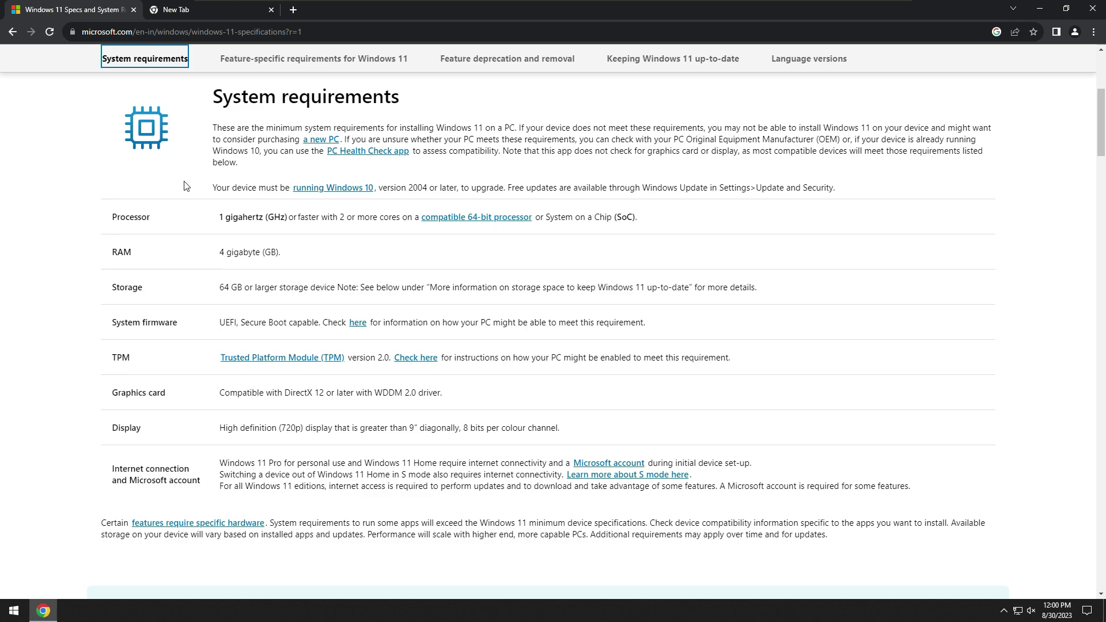
Search Google for "download windows 11" in the other browser tab and open Microsoft's Download Windows 11 page.
click(186, 16)
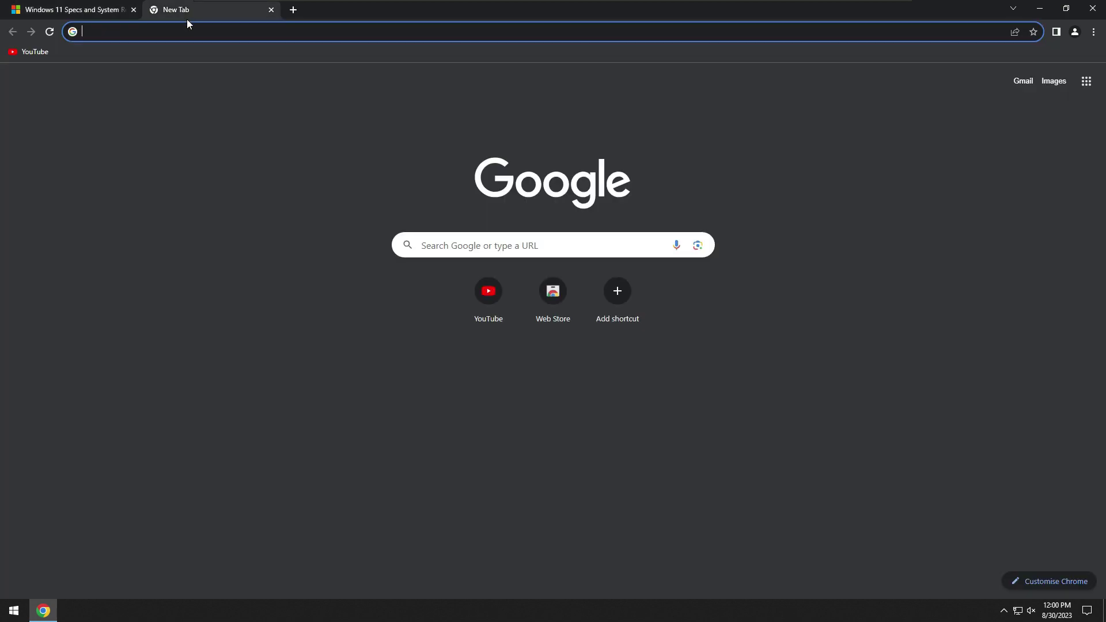
click(519, 245)
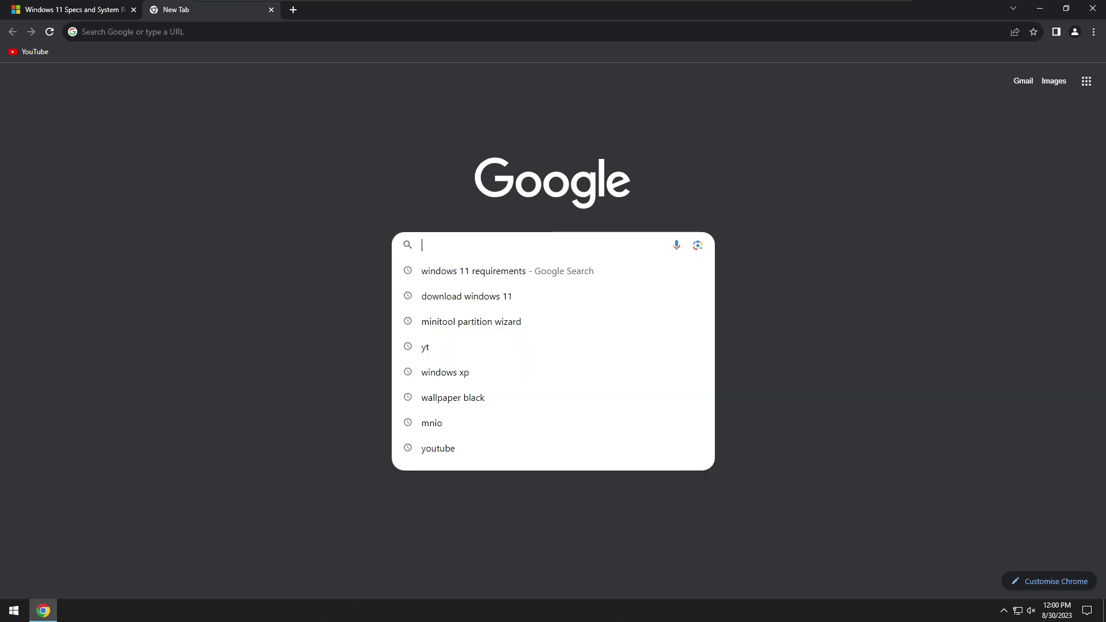
text(do)
key(Return)
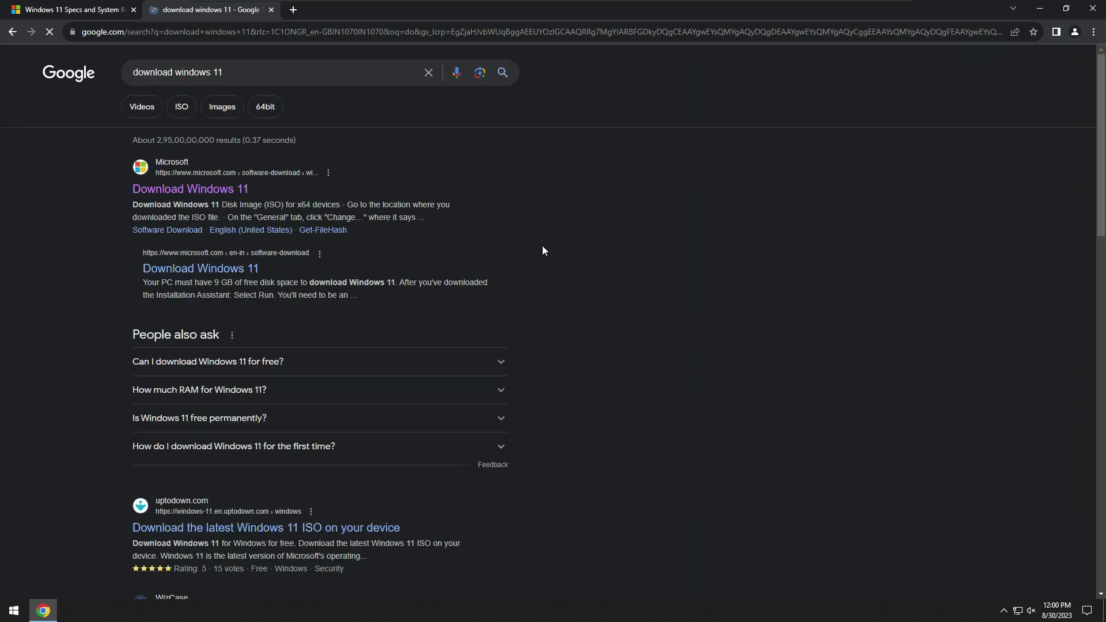
click(196, 189)
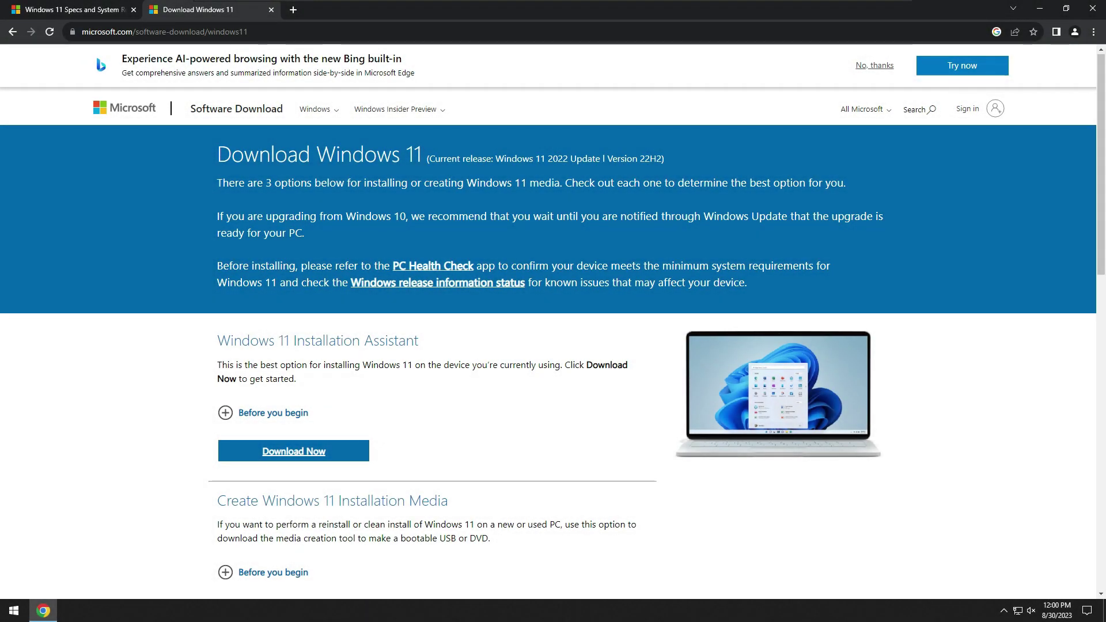
Choose Windows 11 (multi-edition ISO for x64 devices) in the Disk Image (ISO) section and request the download.
scroll(83, 55, down, 1)
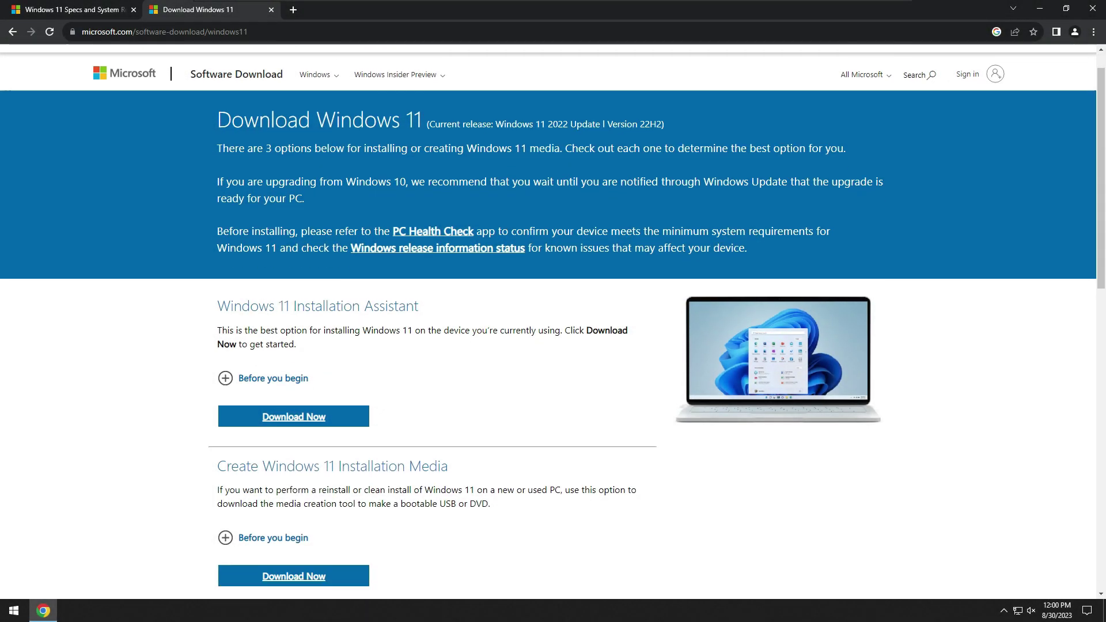
scroll(225, 333, down, 5)
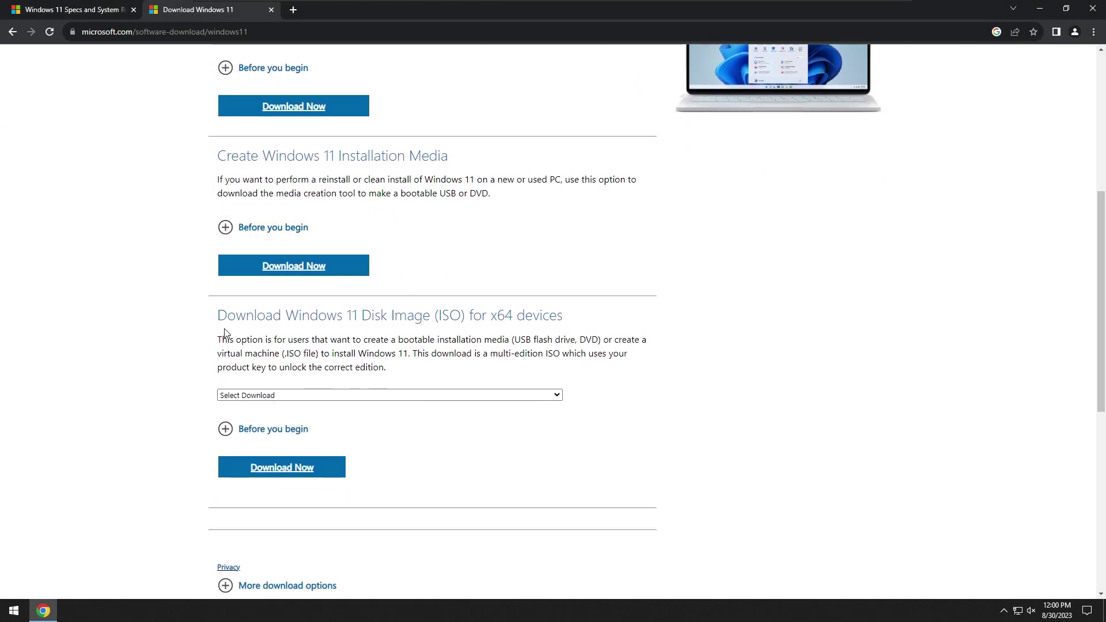
drag(218, 317, 424, 320)
click(262, 396)
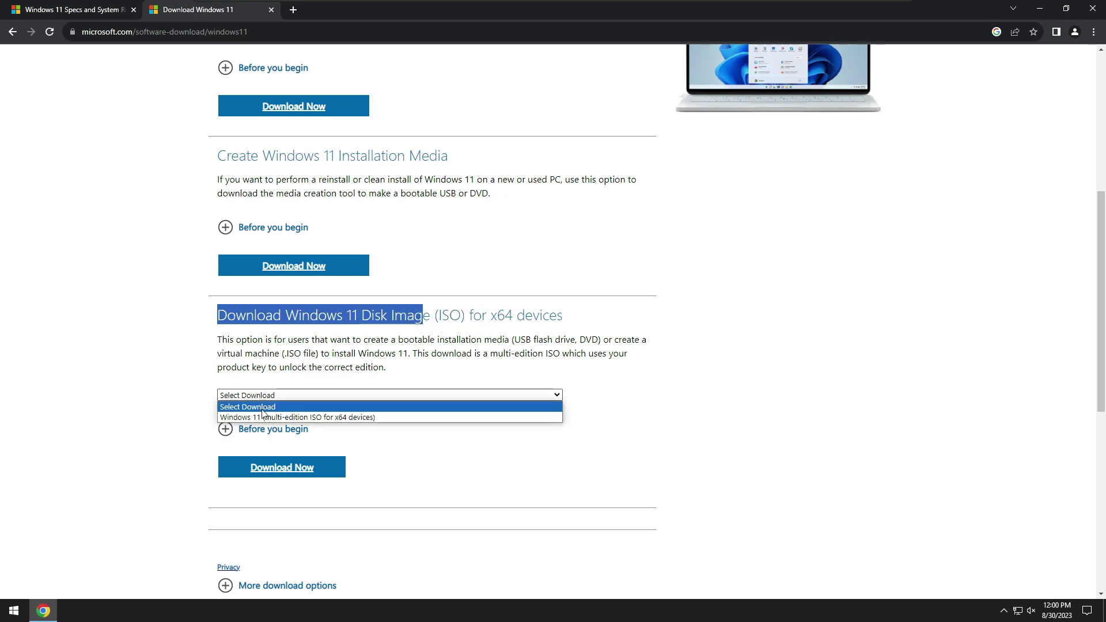
click(320, 419)
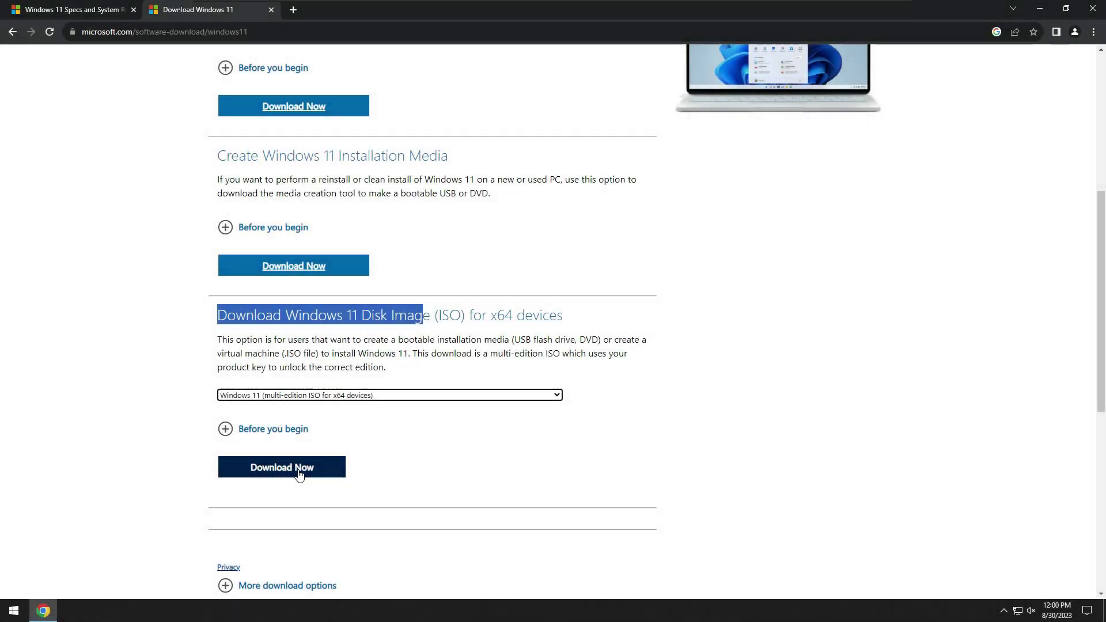
click(299, 471)
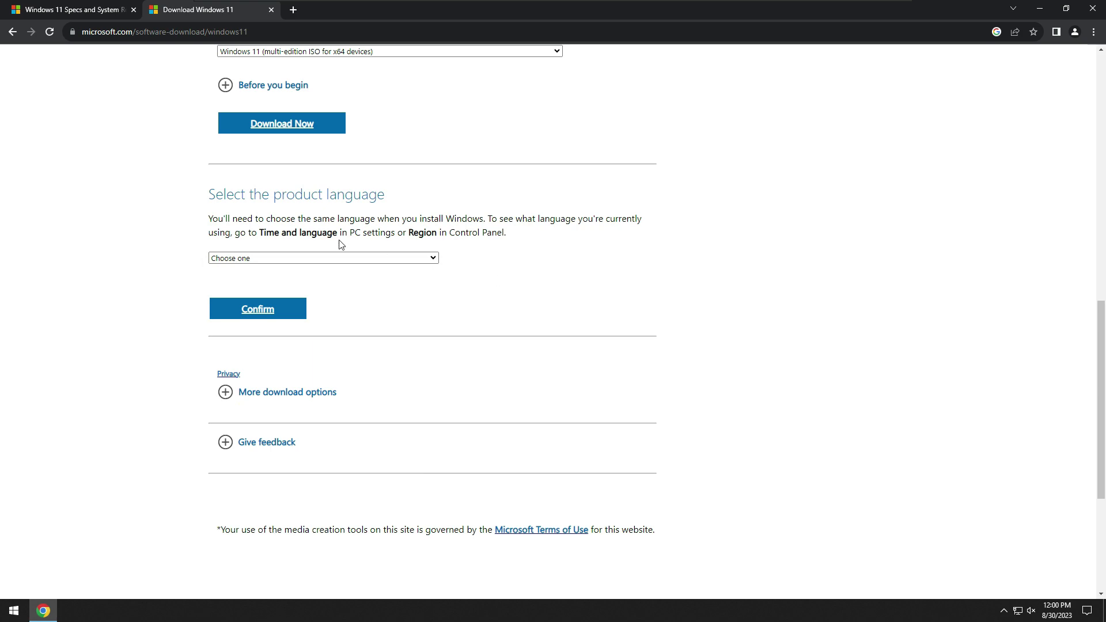
Confirm English (United States) as the product language and start the 64-bit ISO download.
click(346, 260)
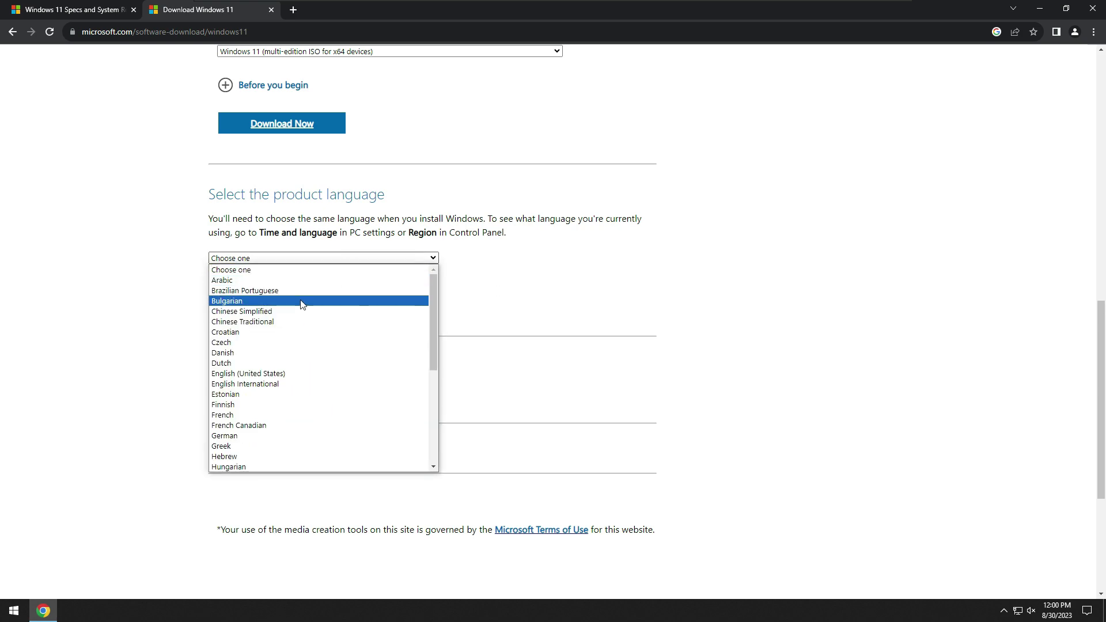
scroll(299, 304, down, 2)
scroll(300, 303, up, 2)
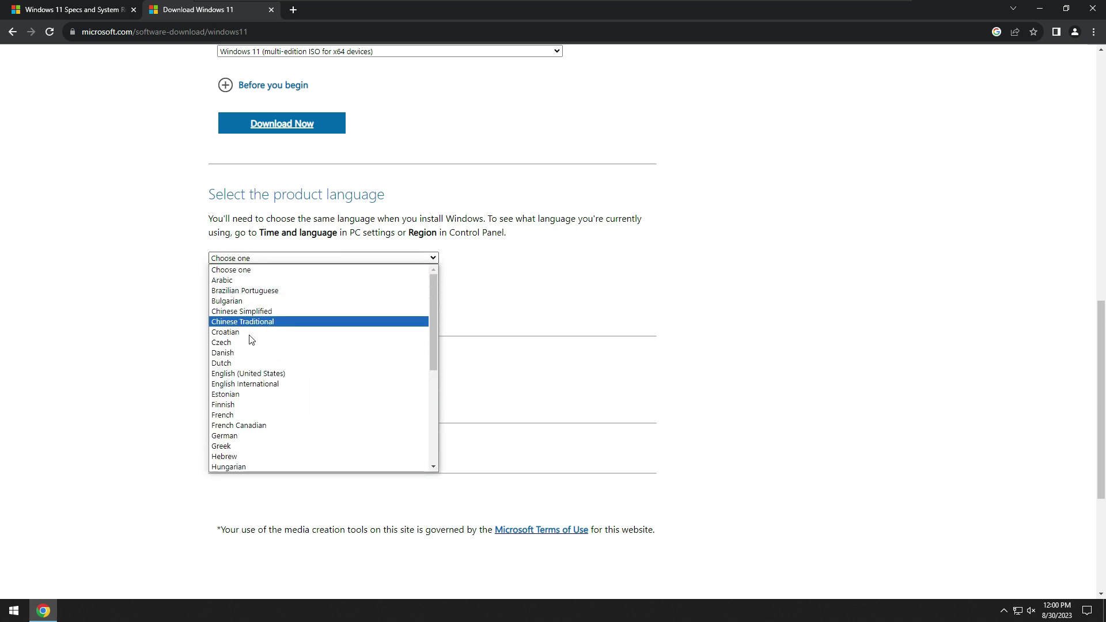
click(266, 375)
click(282, 316)
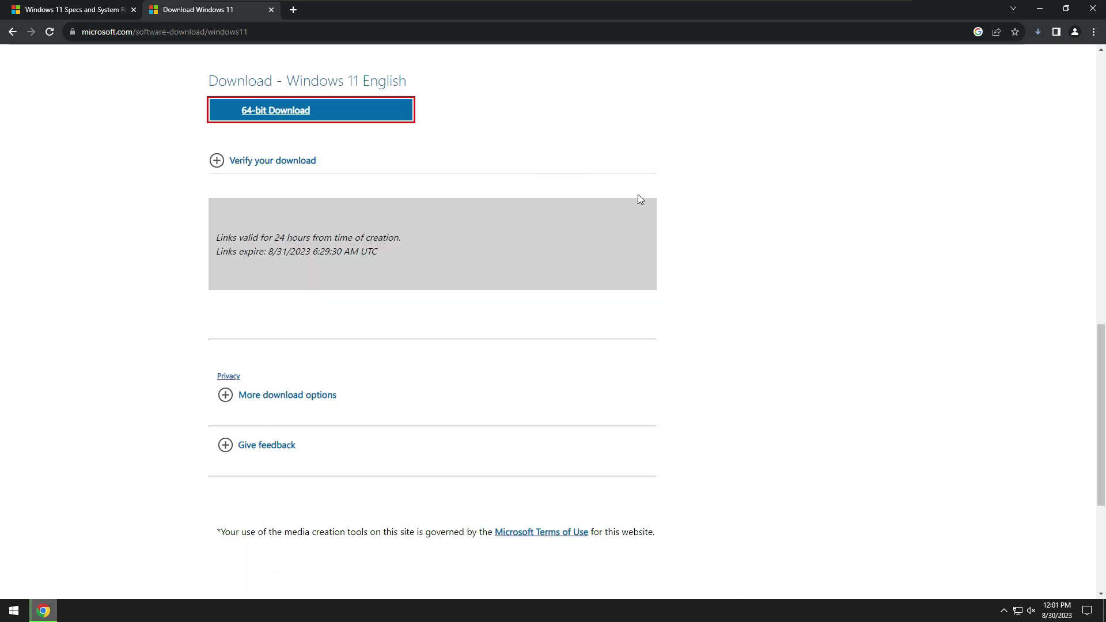
click(261, 116)
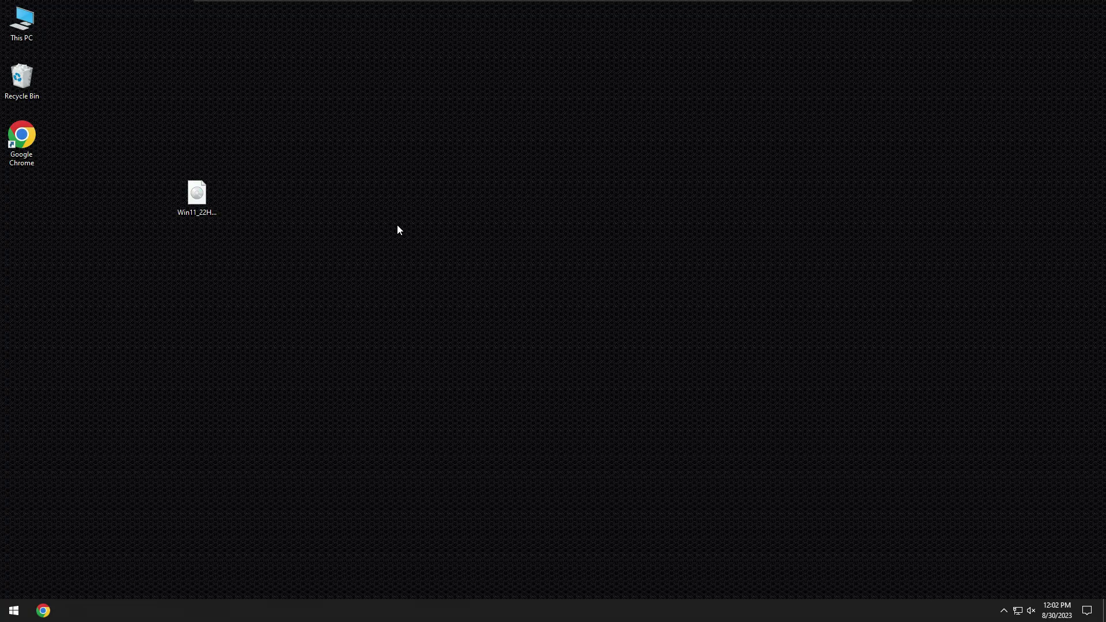
Cut the Win11_22H2_English_x64v2 ISO file from the desktop.
click(204, 212)
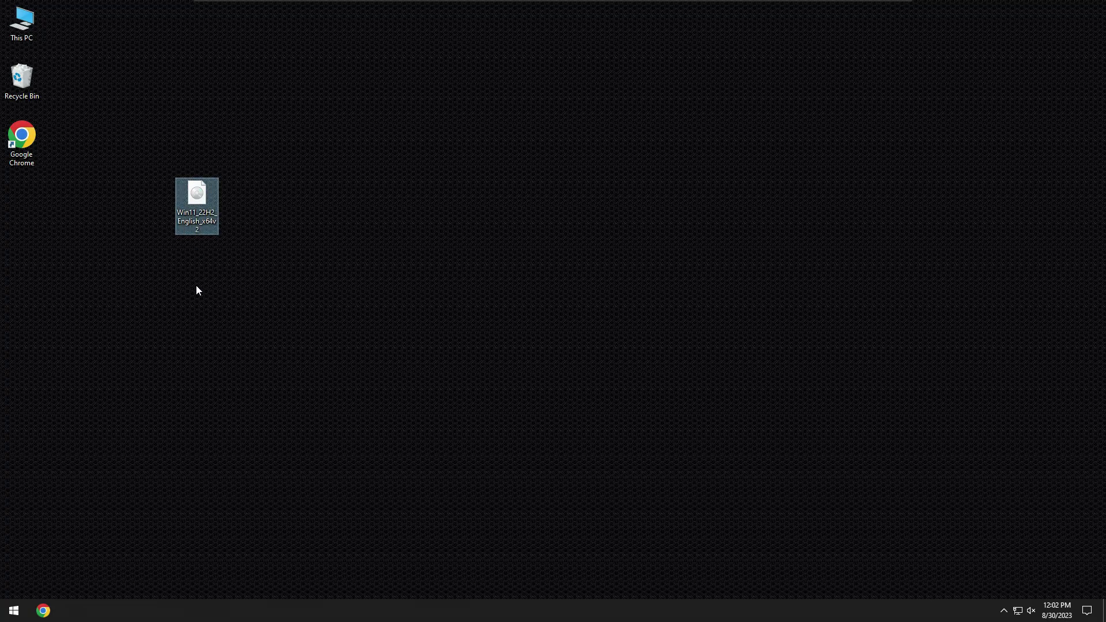
click(162, 341)
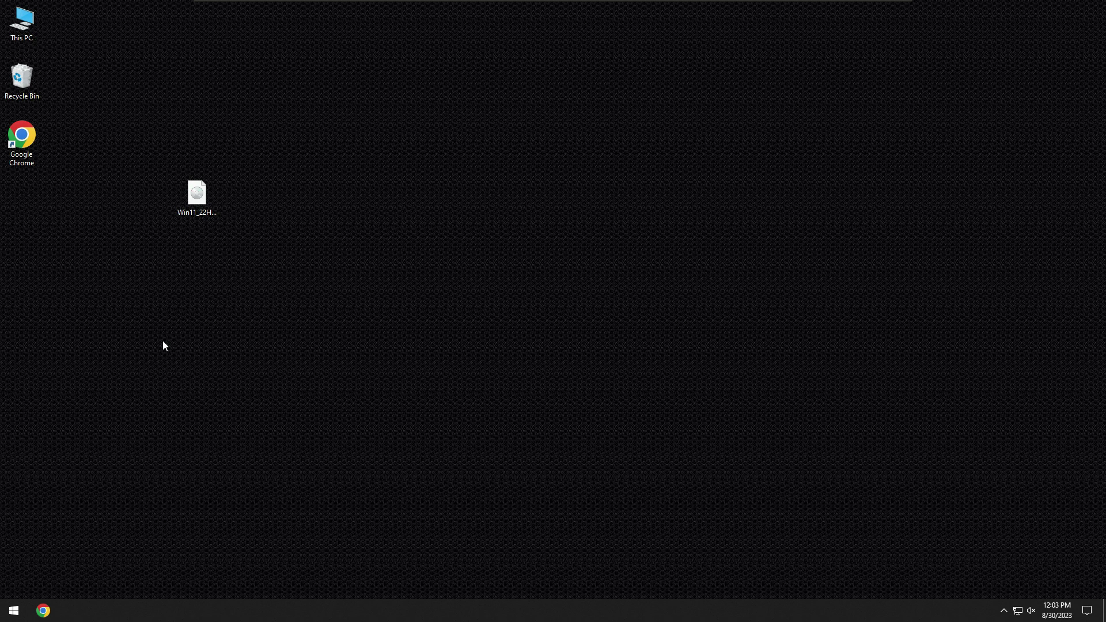
click(196, 214)
right_click(195, 215)
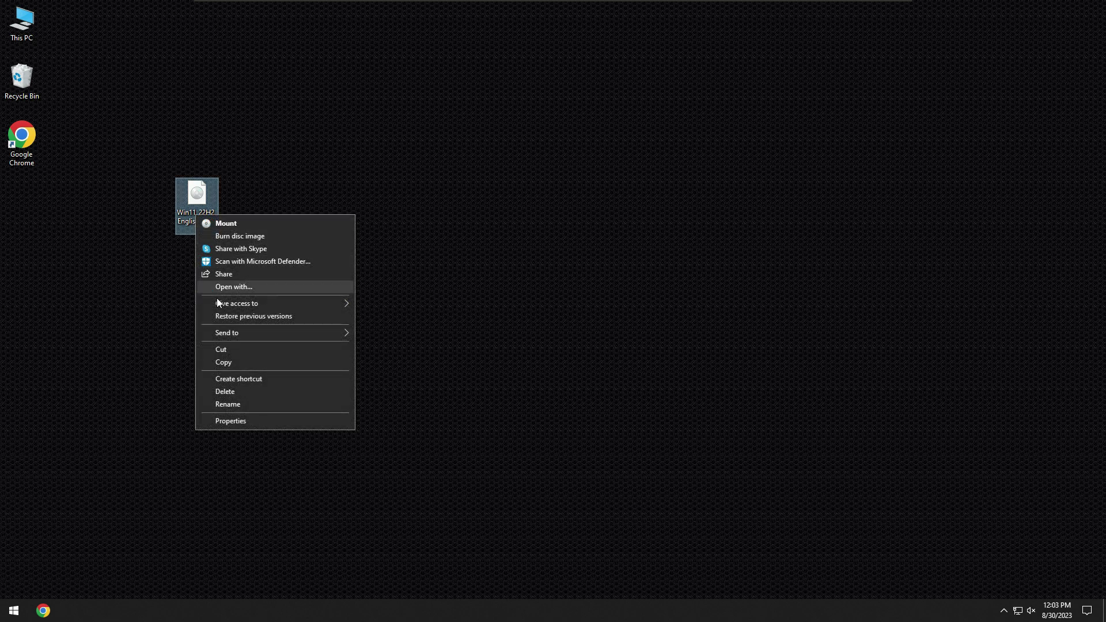
click(221, 350)
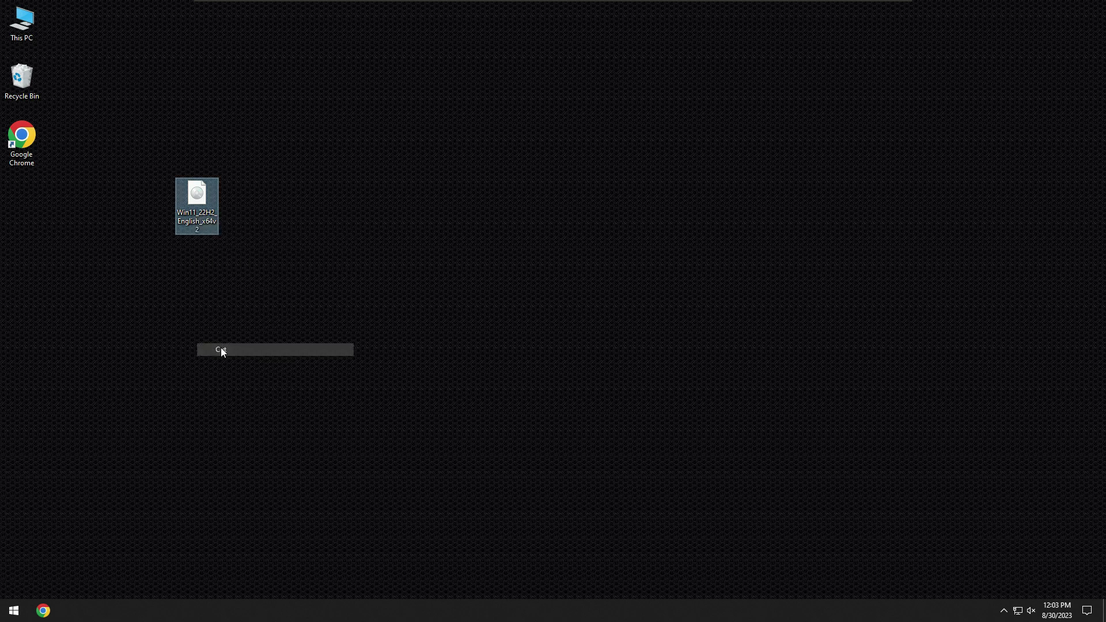
Open New Volume (E:) from This PC and paste the cut Windows 11 ISO file there.
click(25, 39)
double_click(25, 39)
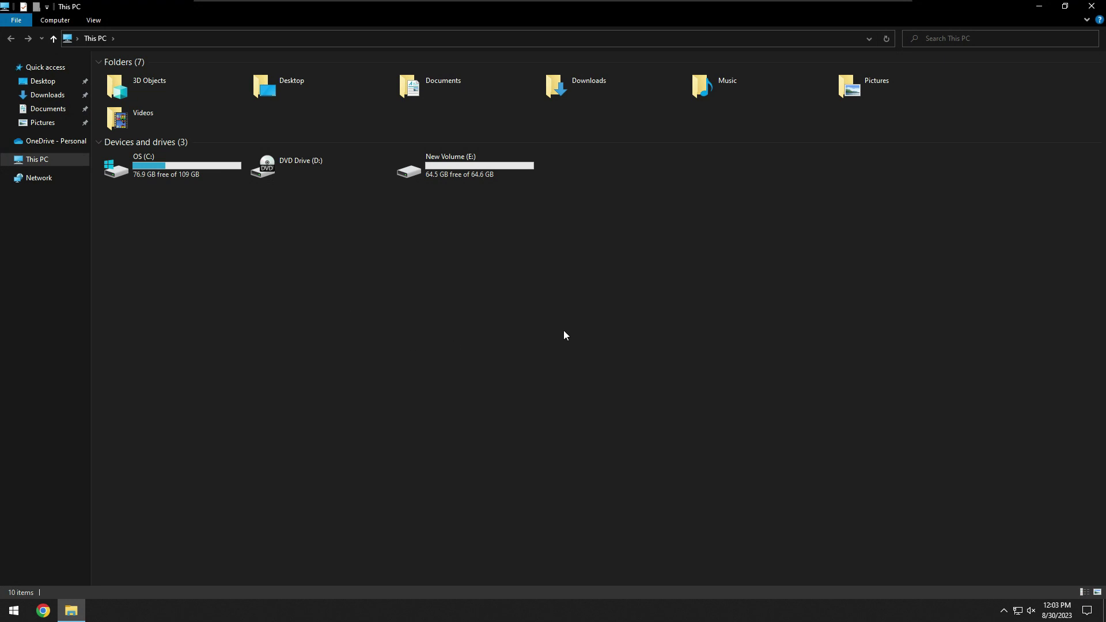
drag(563, 321, 434, 253)
drag(354, 285, 482, 200)
key(End)
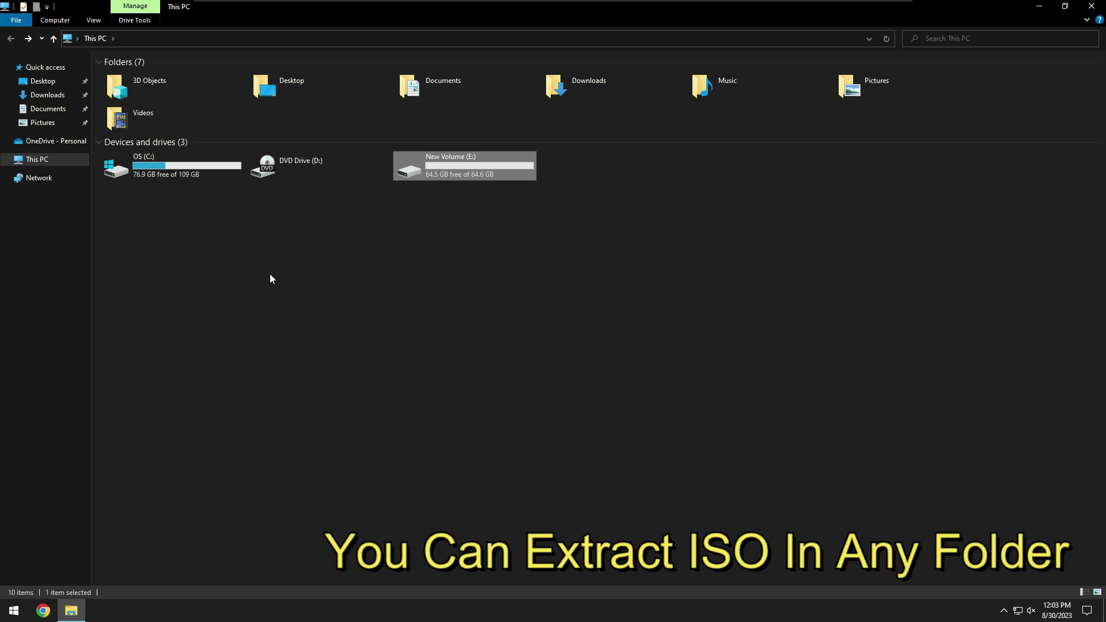
double_click(443, 170)
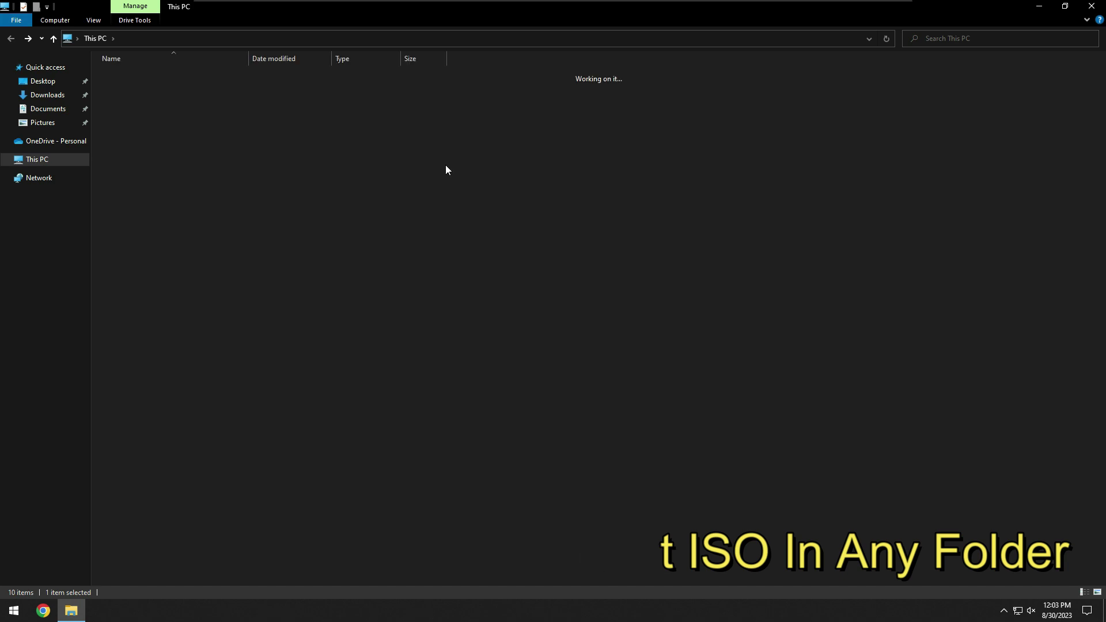
right_click(323, 188)
click(376, 266)
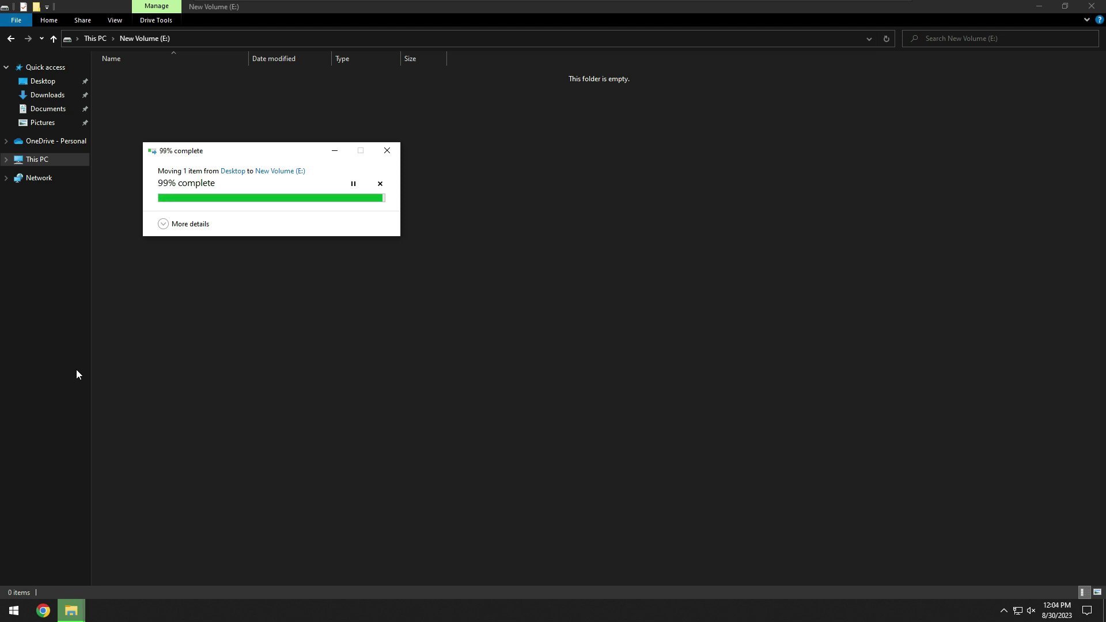
drag(379, 225, 207, 183)
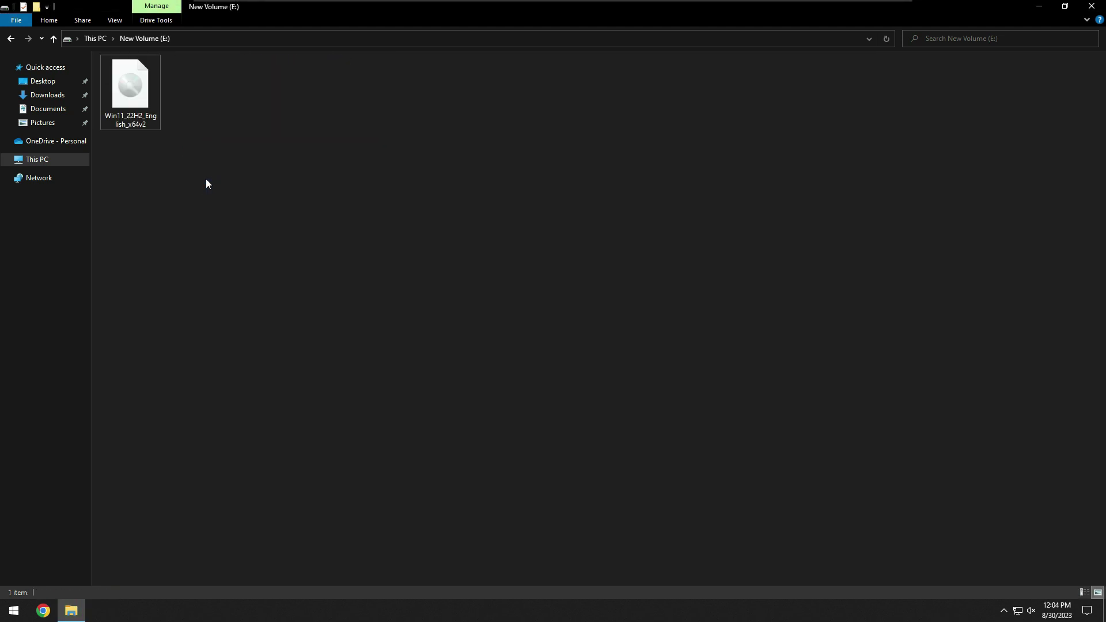
Switch to Chrome, search Google for "7zip" and open the official 7-Zip website.
click(44, 611)
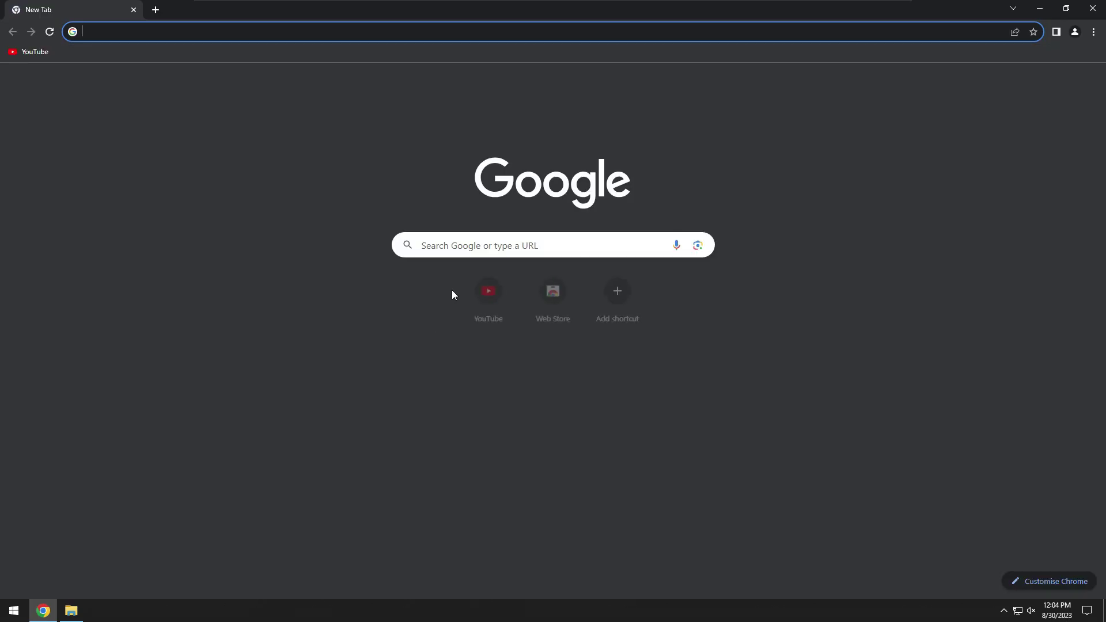
click(453, 246)
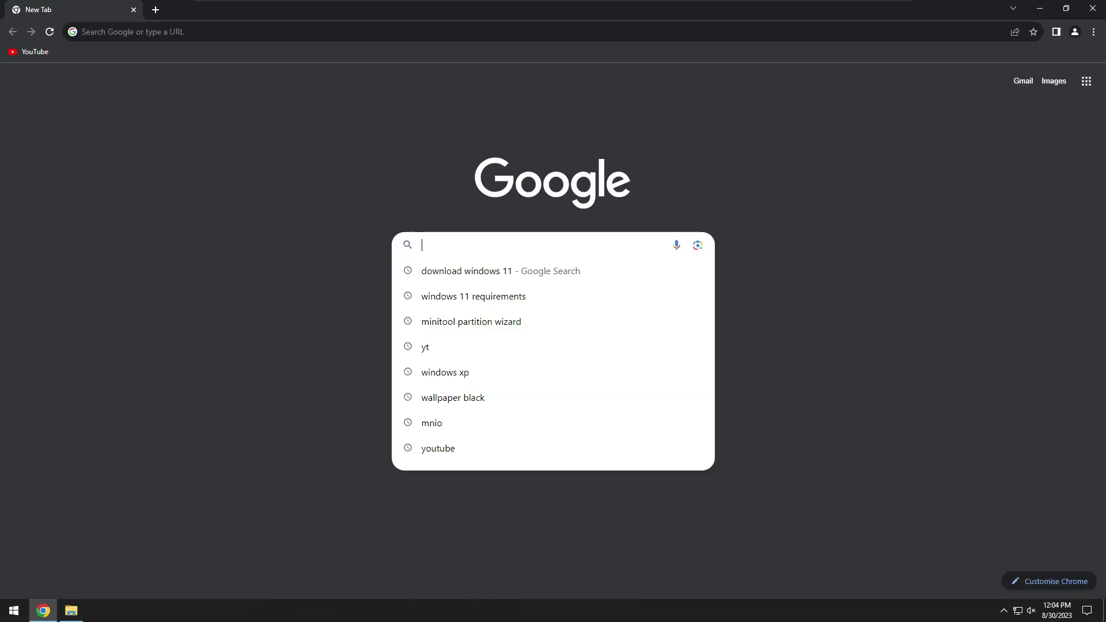
text(7z)
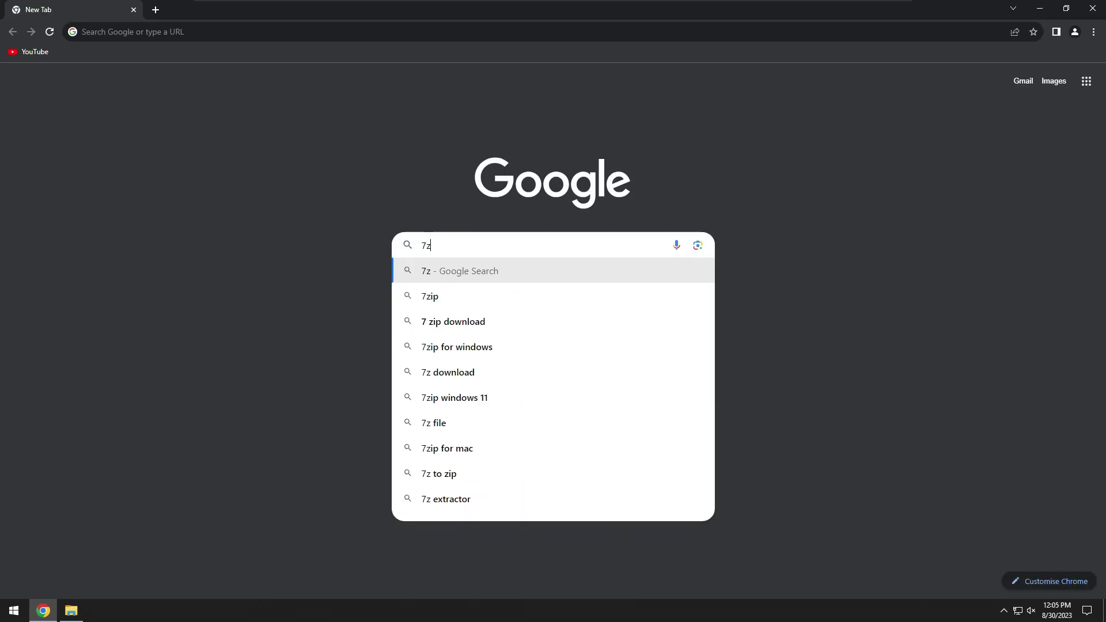
text(ip)
key(Return)
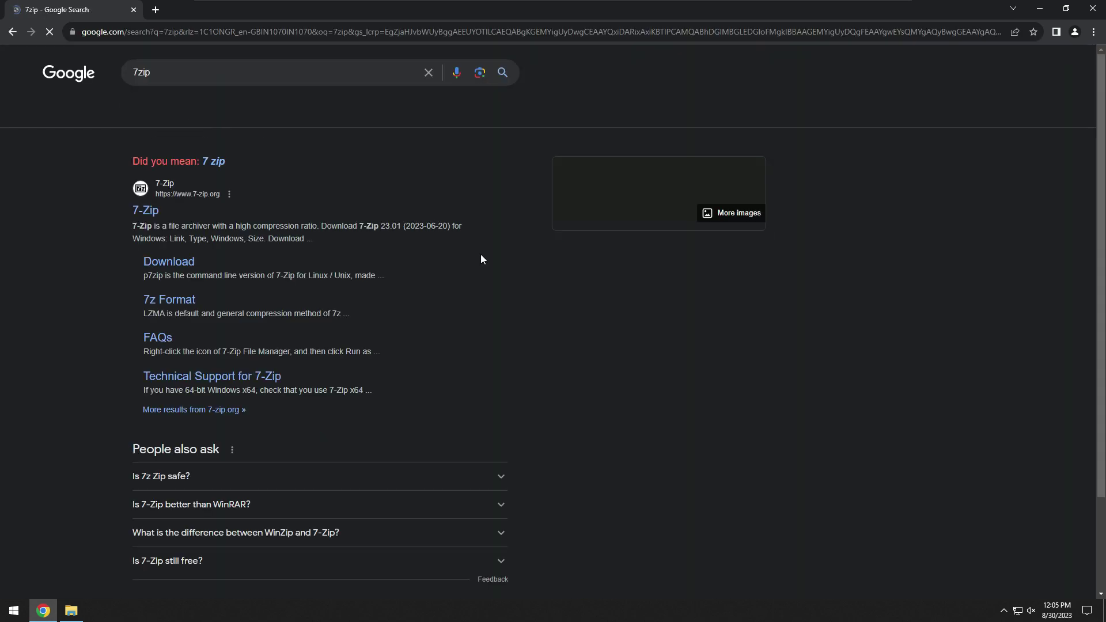
click(151, 217)
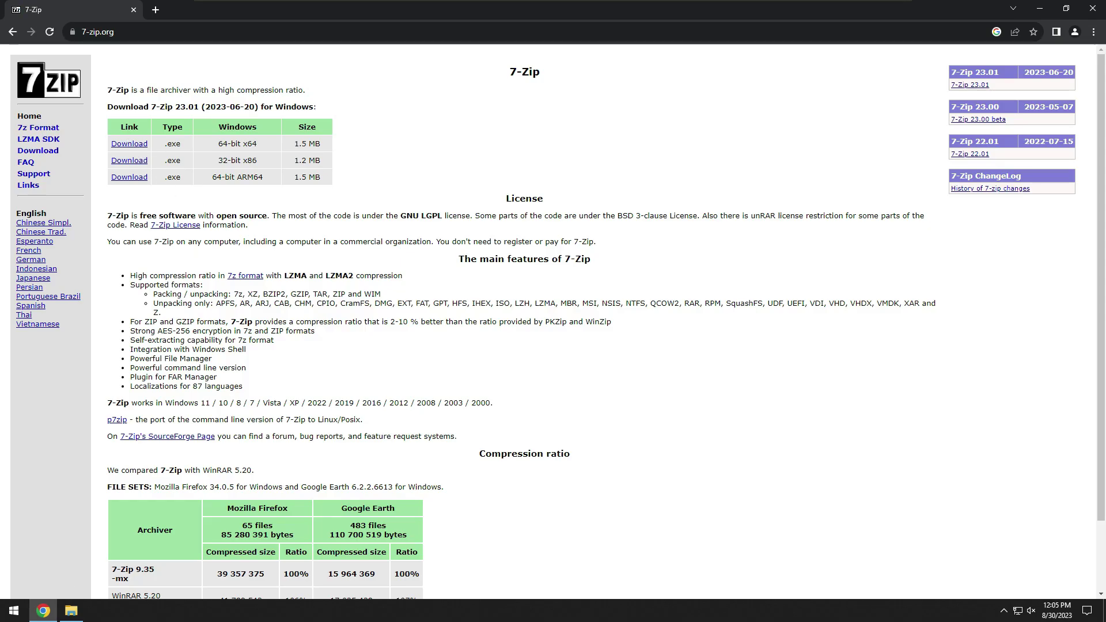
Download the 64-bit x64 installer of 7-Zip 23.01, run it and install the program to C:\Program Files\7-Zip\.
click(139, 145)
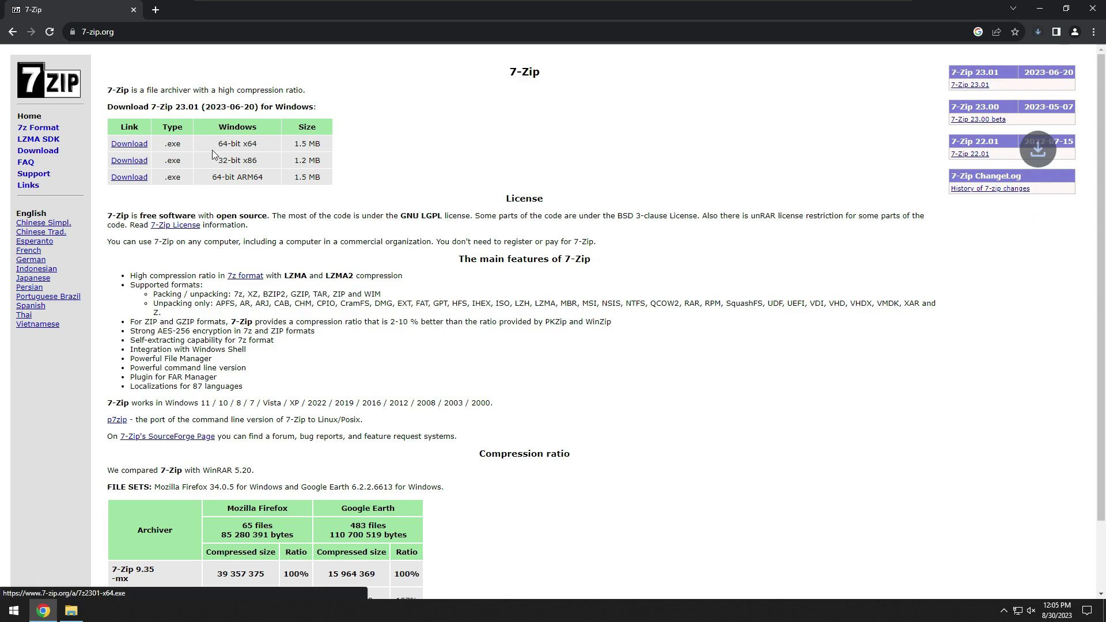
click(227, 6)
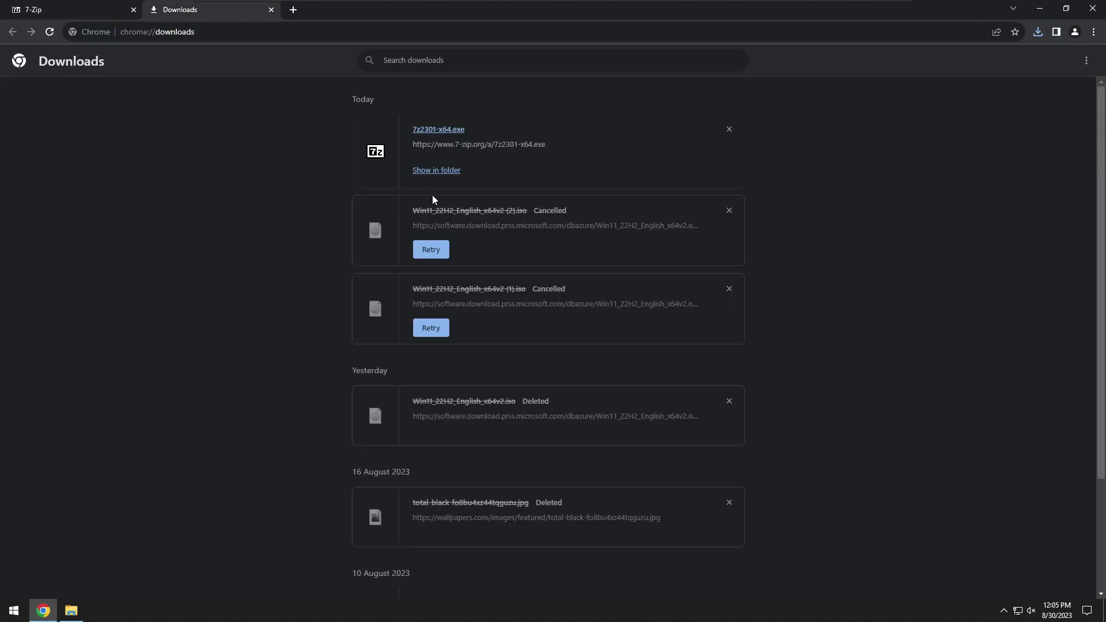
click(414, 127)
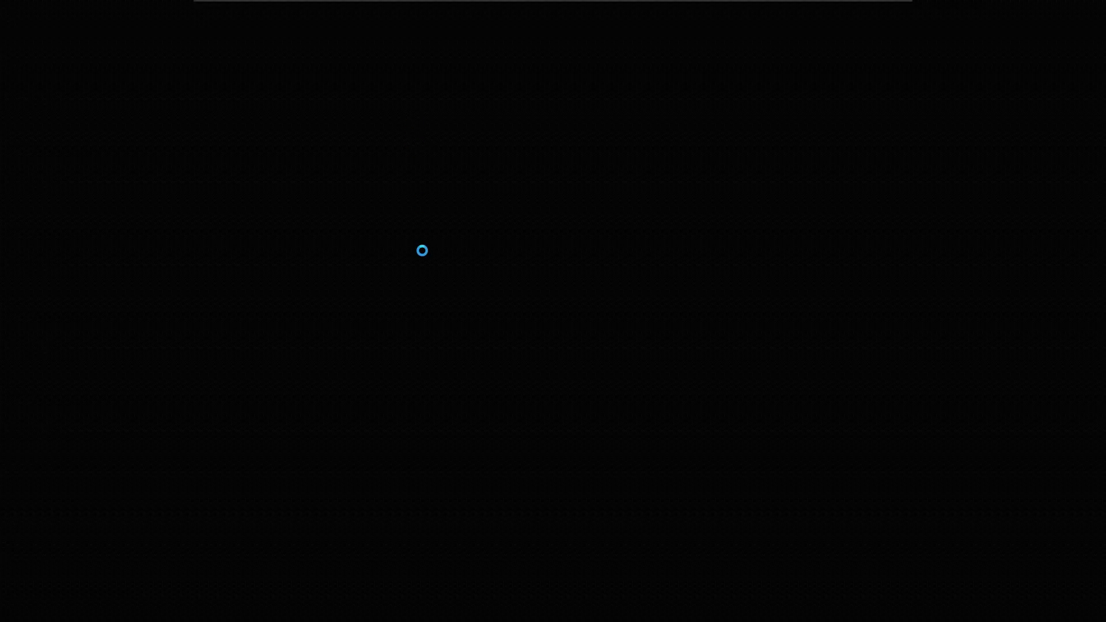
click(454, 382)
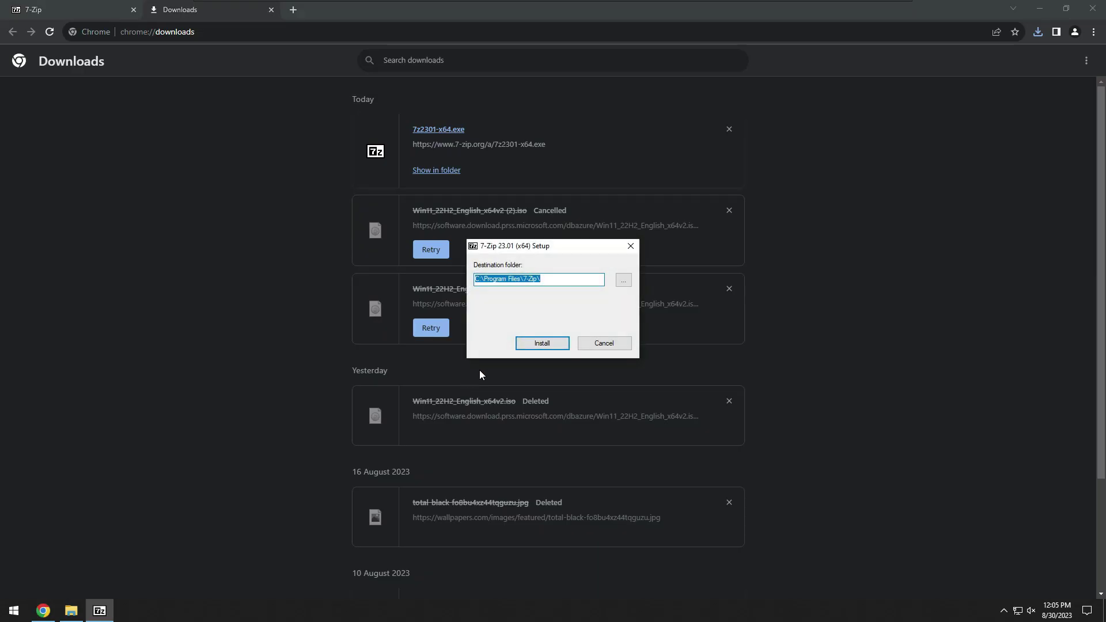
click(542, 342)
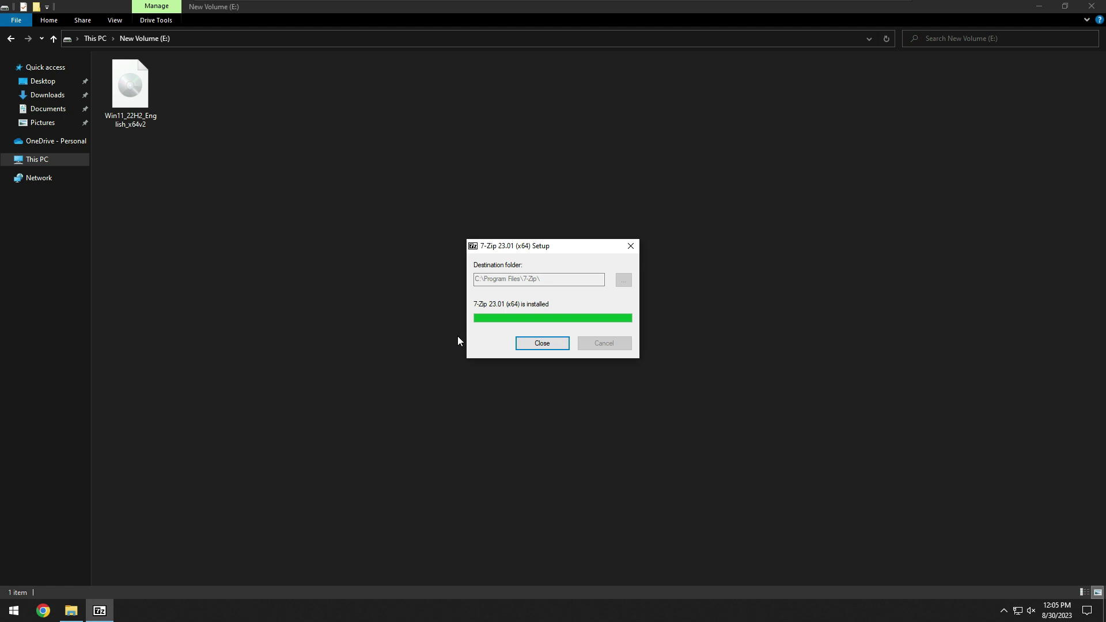
Close the finished 7-Zip setup and extract the Windows 11 ISO with 7-Zip to the folder Win11_22H2_English_x64v2.
click(542, 343)
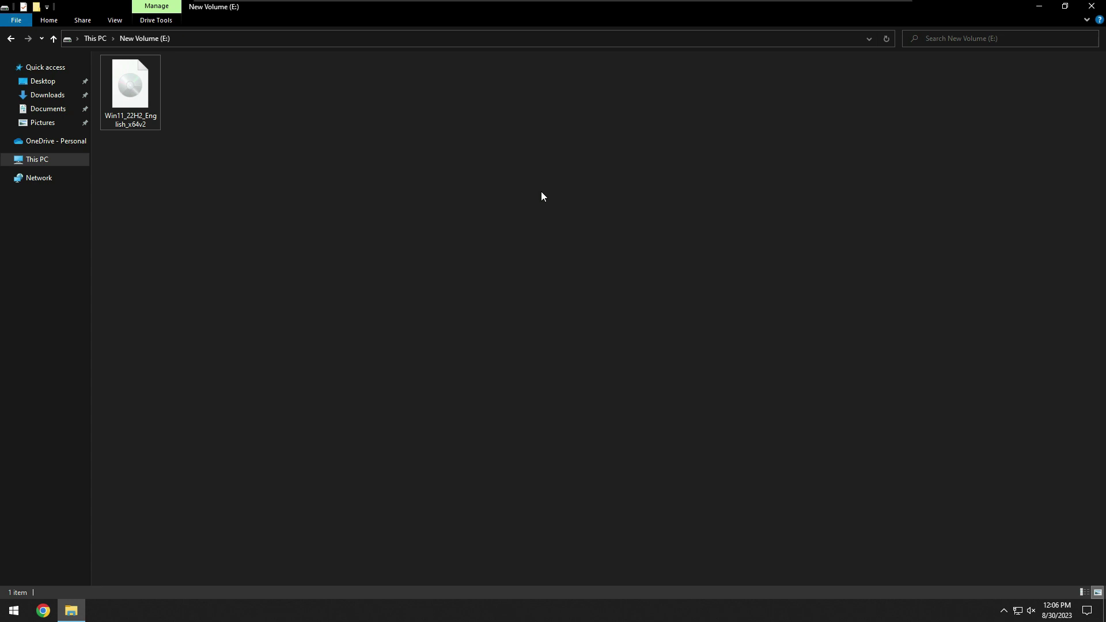
right_click(139, 110)
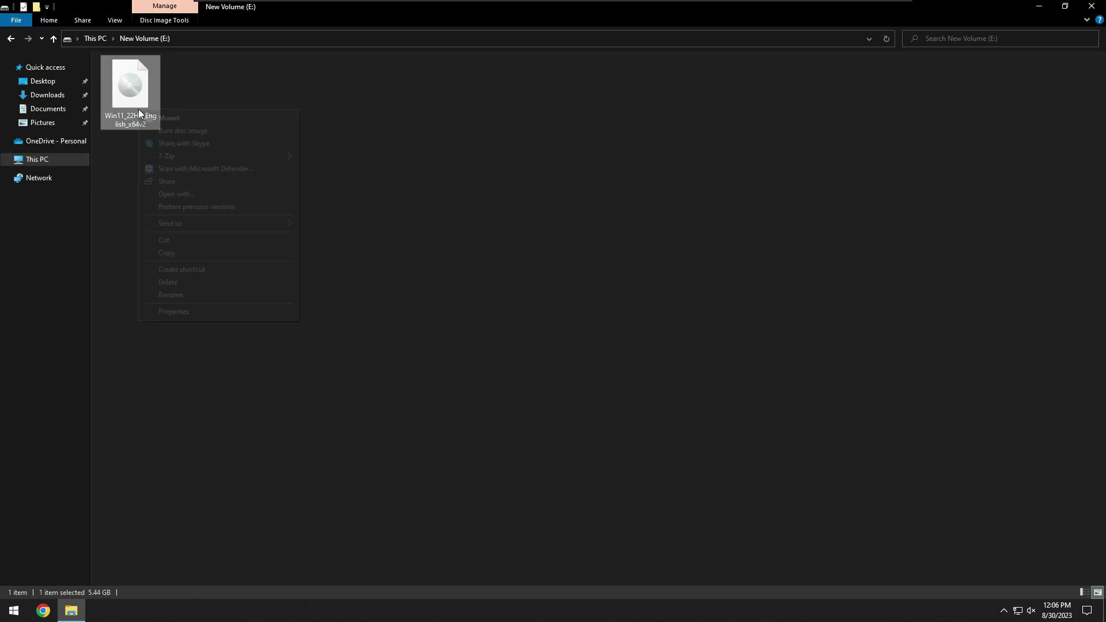
mouse_move(176, 157)
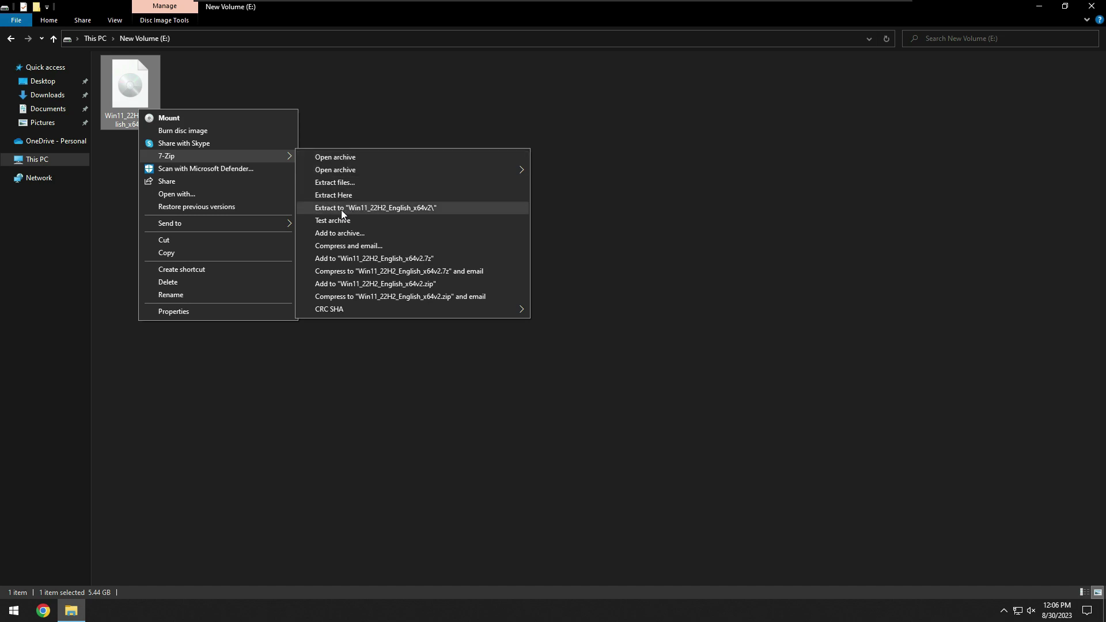
click(352, 208)
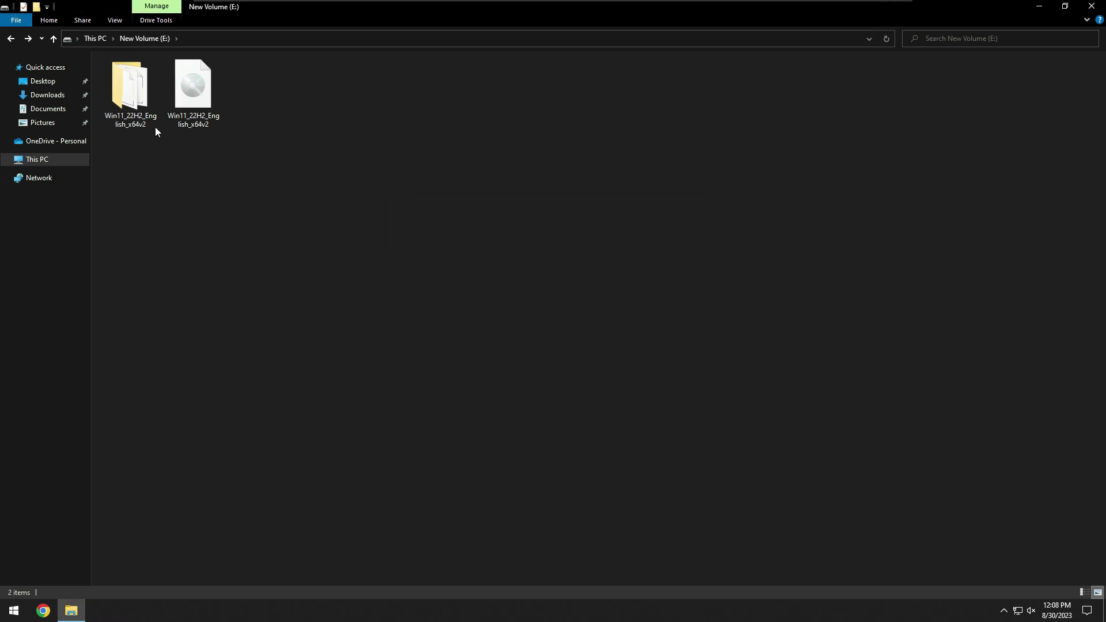
Open the extracted Win11_22H2_English_x64v2 folder to examine its contents.
double_click(130, 113)
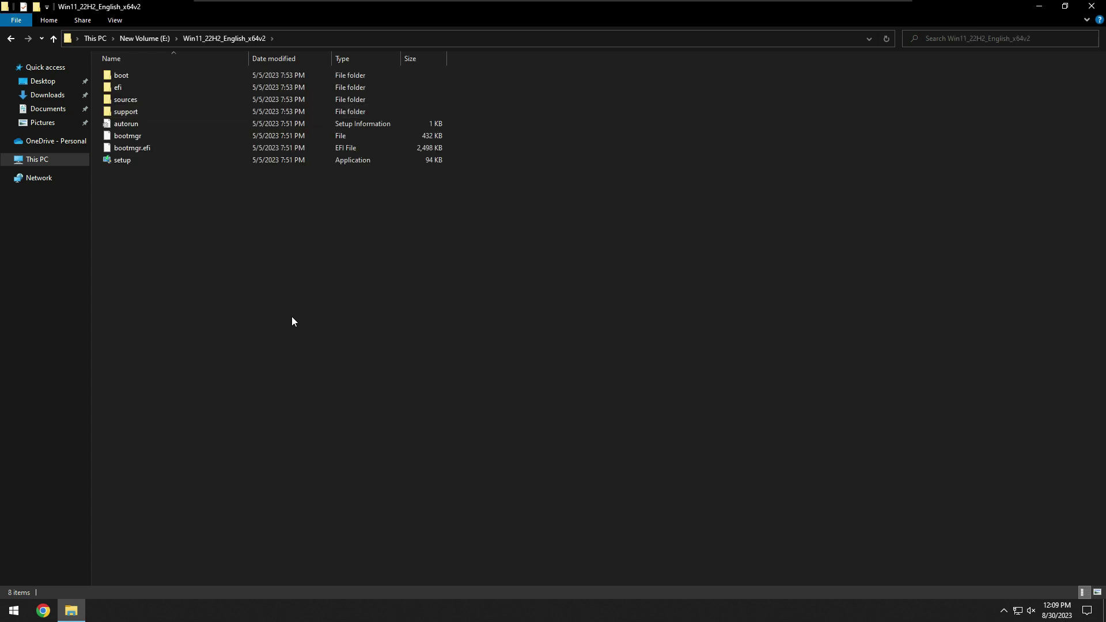
right_click(185, 168)
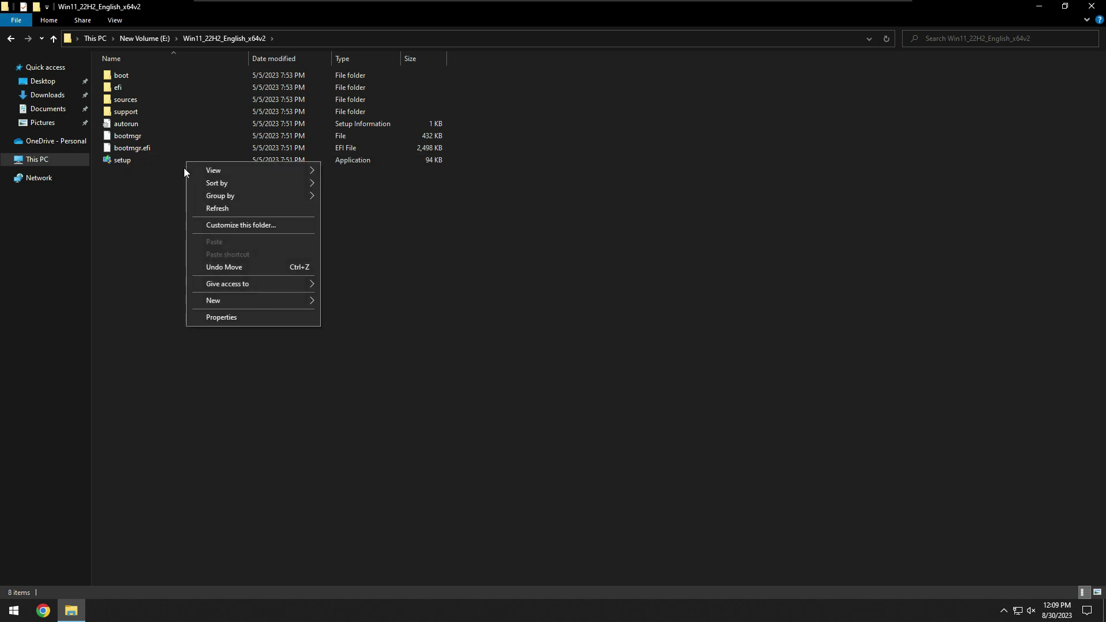
click(153, 178)
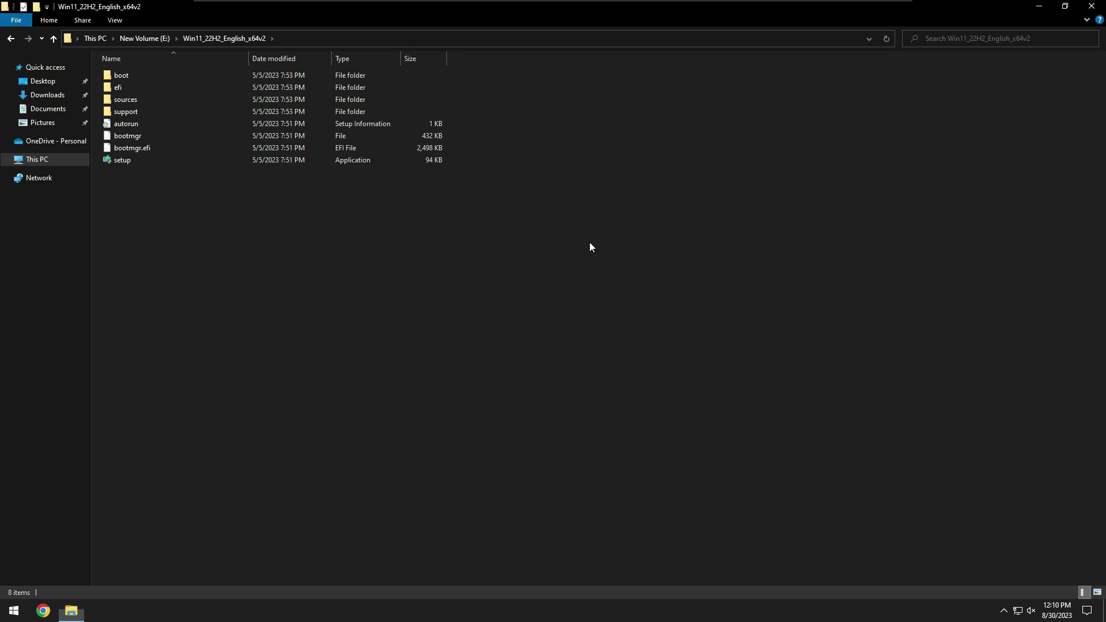
Open Windows Settings and go to the Update & Security section.
key(super)
text(see)
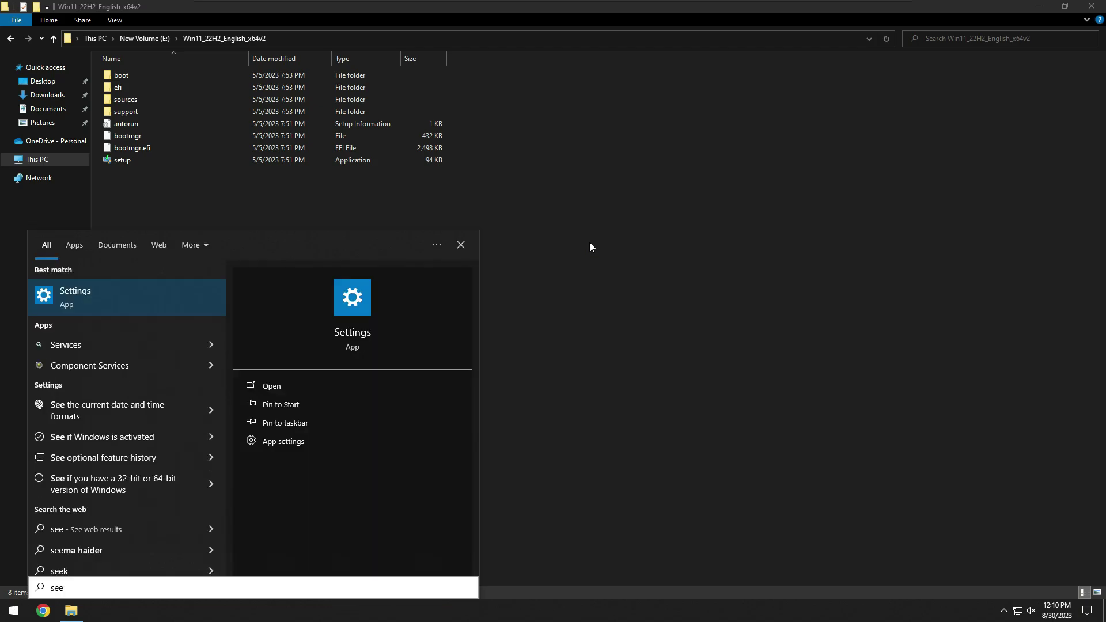
key(Return)
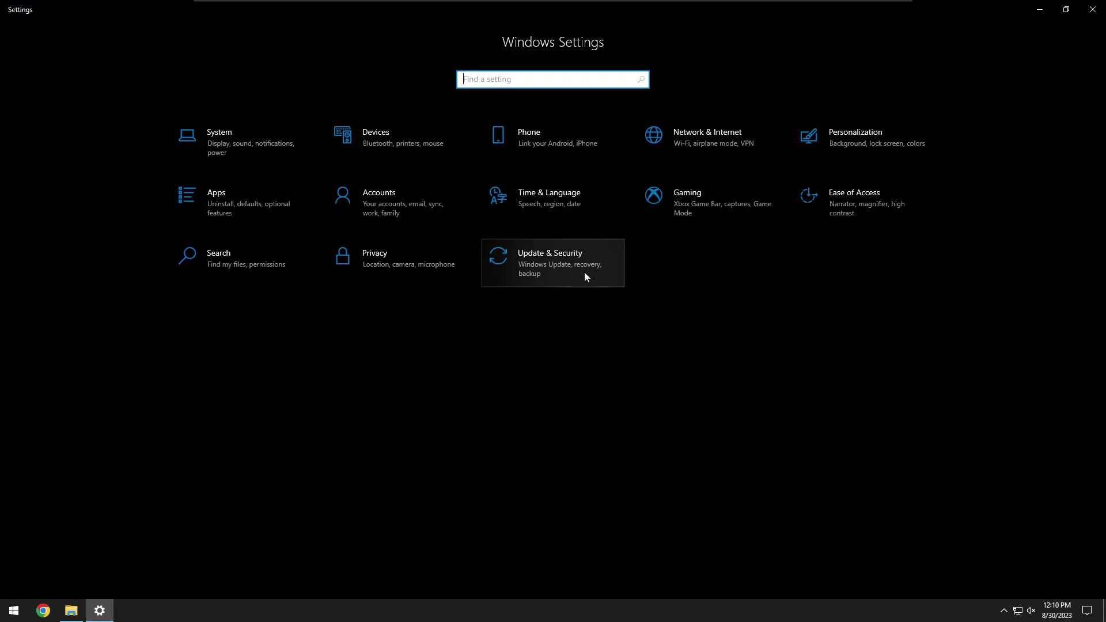
click(582, 275)
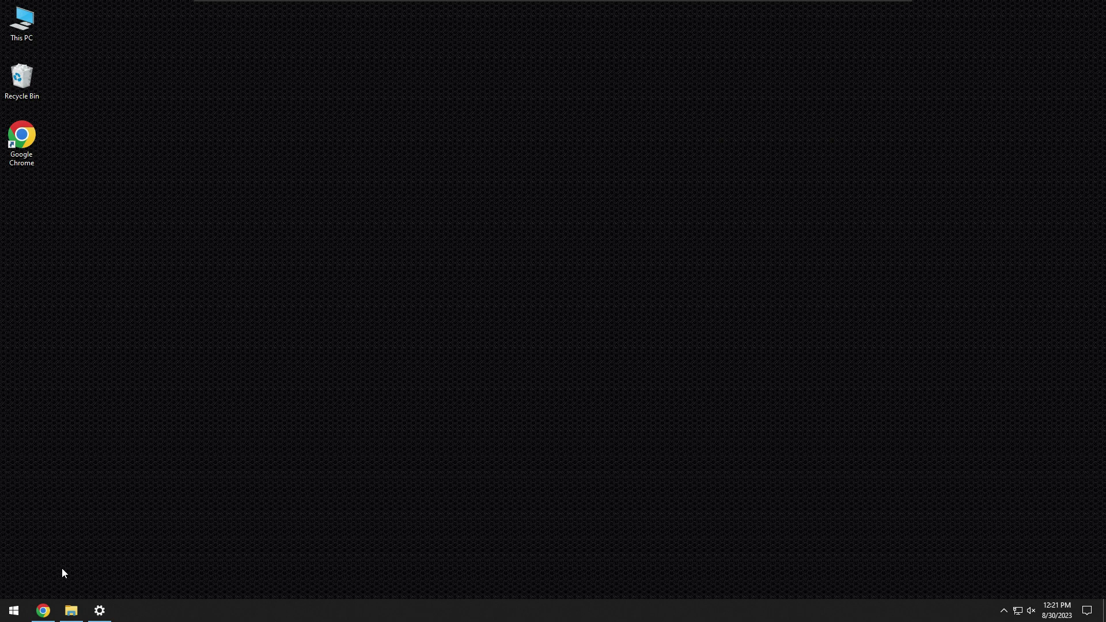
Switch to Chrome, download "dll file for unsupported pc.zip" from the MediaFire page and close the advertising pop-up.
click(43, 611)
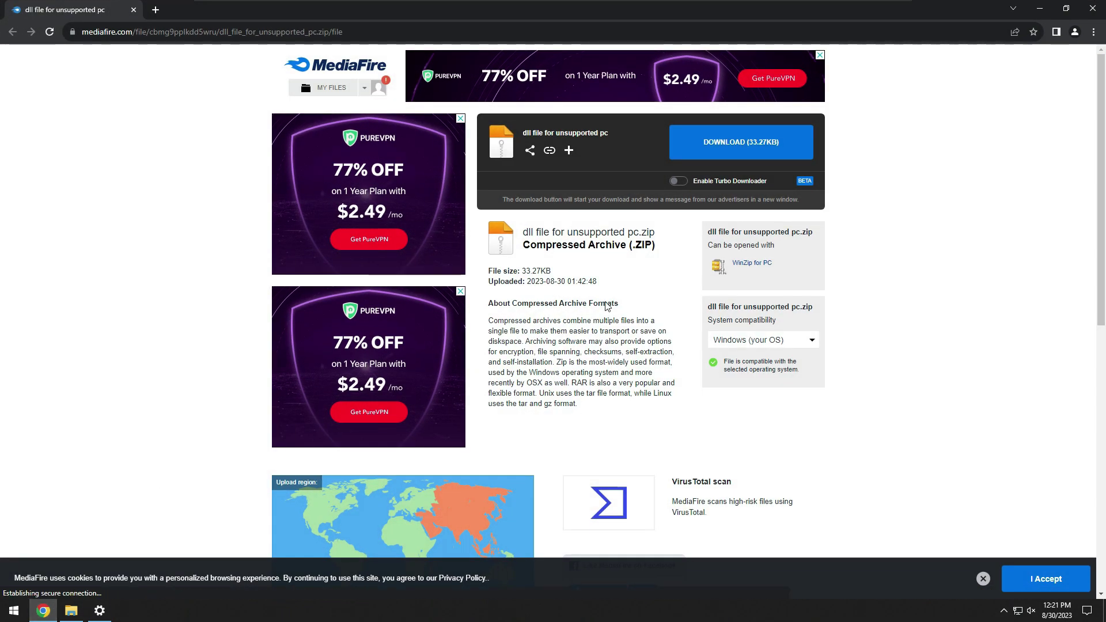
click(759, 157)
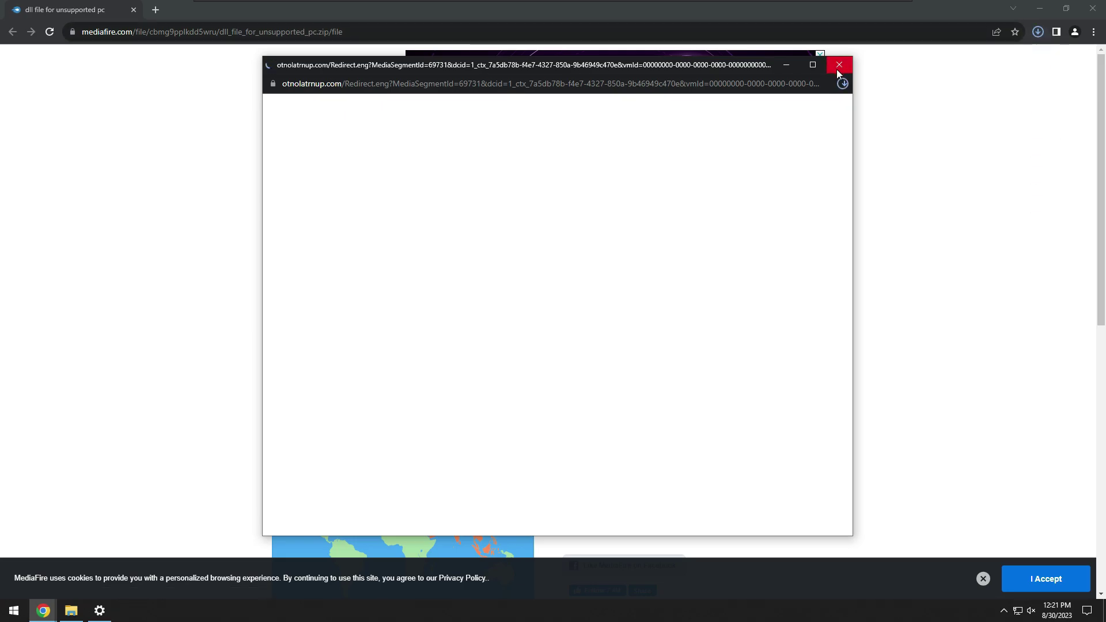
click(839, 65)
Extract the "dll file for unsupported pc" archive on the desktop to the proposed folder, showing the extracted files when complete.
click(324, 267)
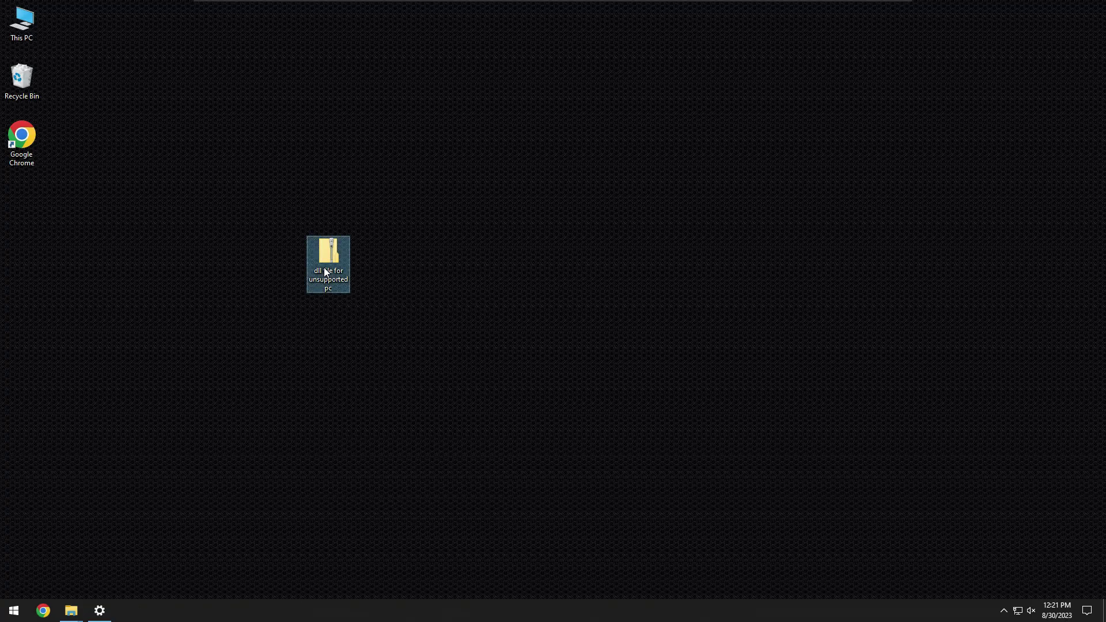
right_click(324, 268)
mouse_move(361, 322)
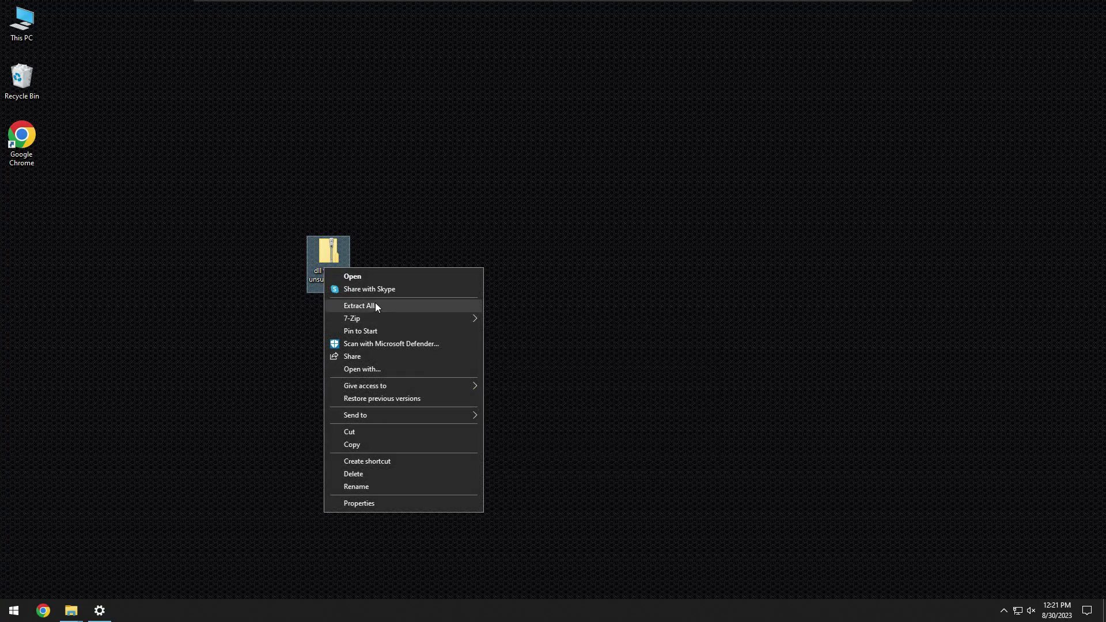
click(378, 306)
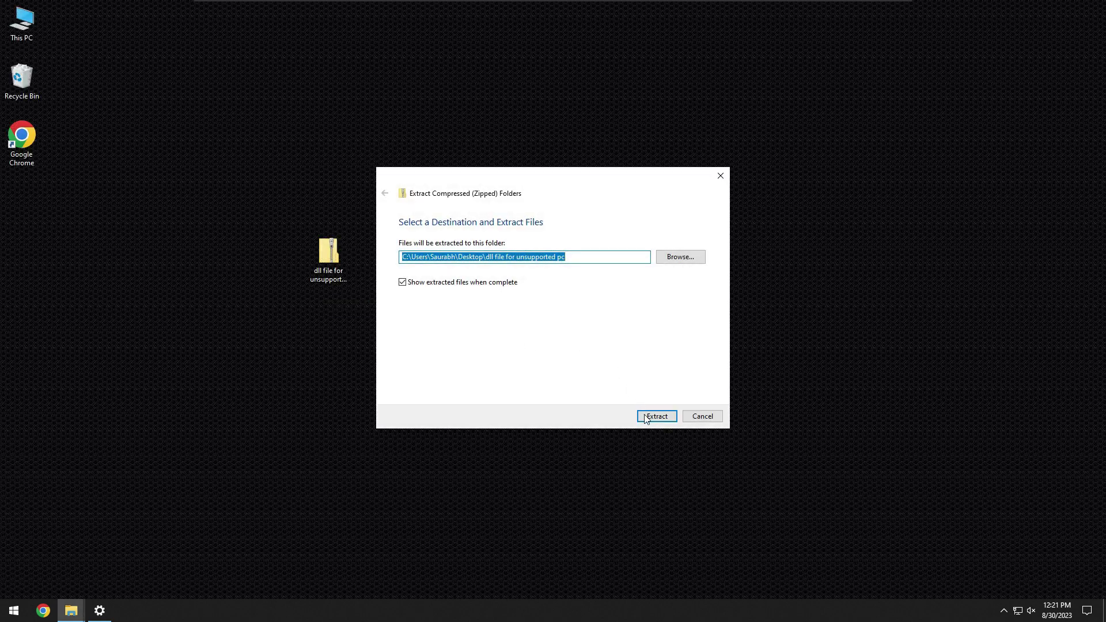
click(651, 416)
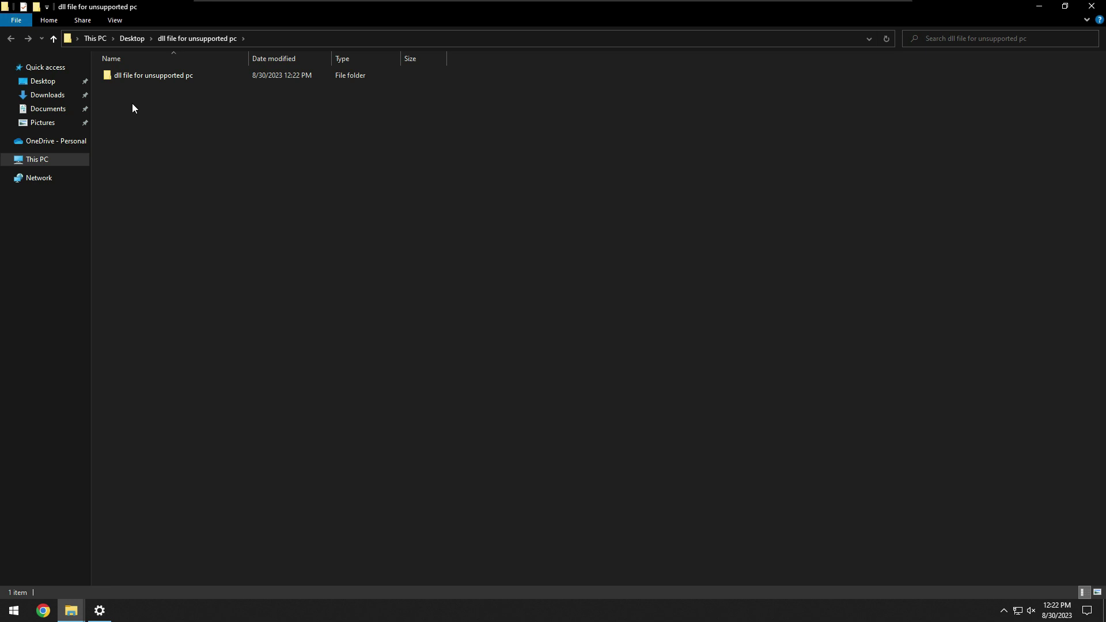
Open the inner "dll file for unsupported pc" folder and copy the appraiserres.dll file.
double_click(171, 82)
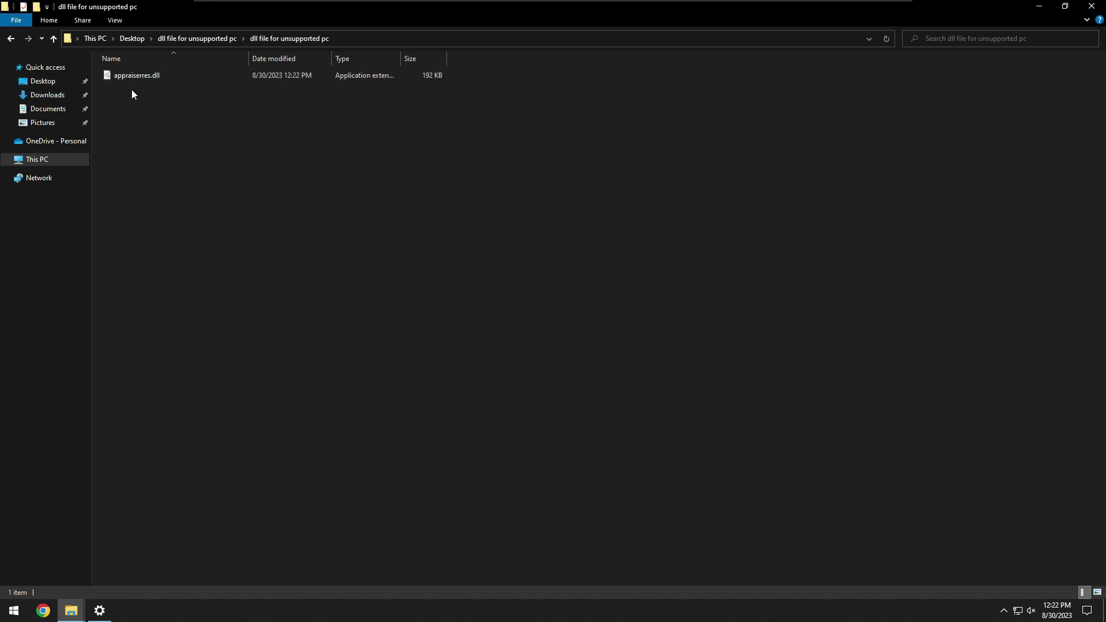
click(159, 81)
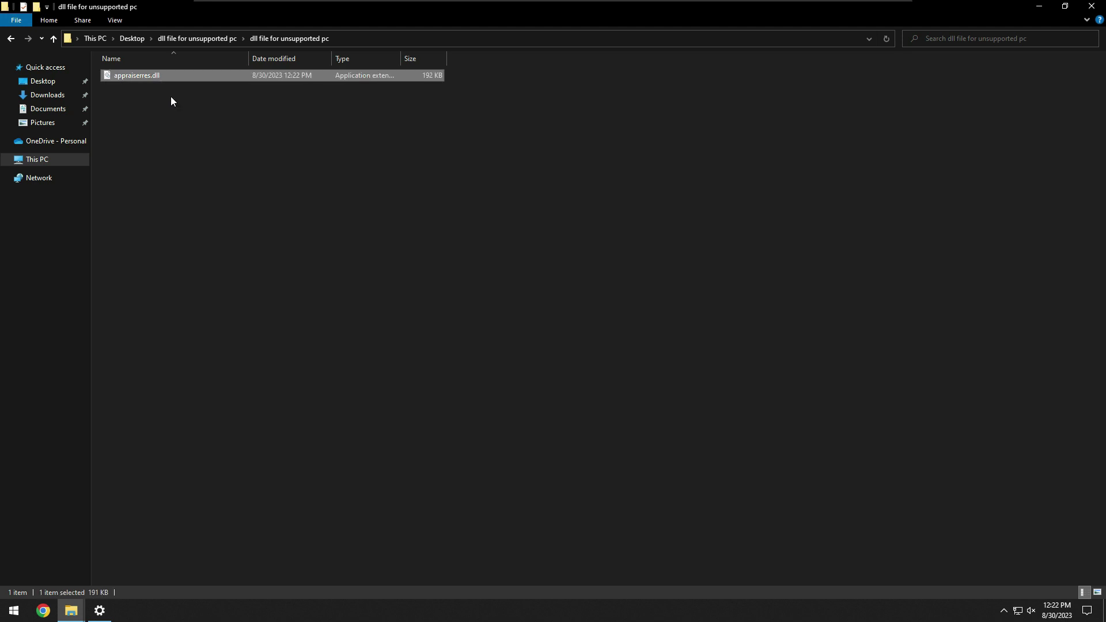
right_click(166, 74)
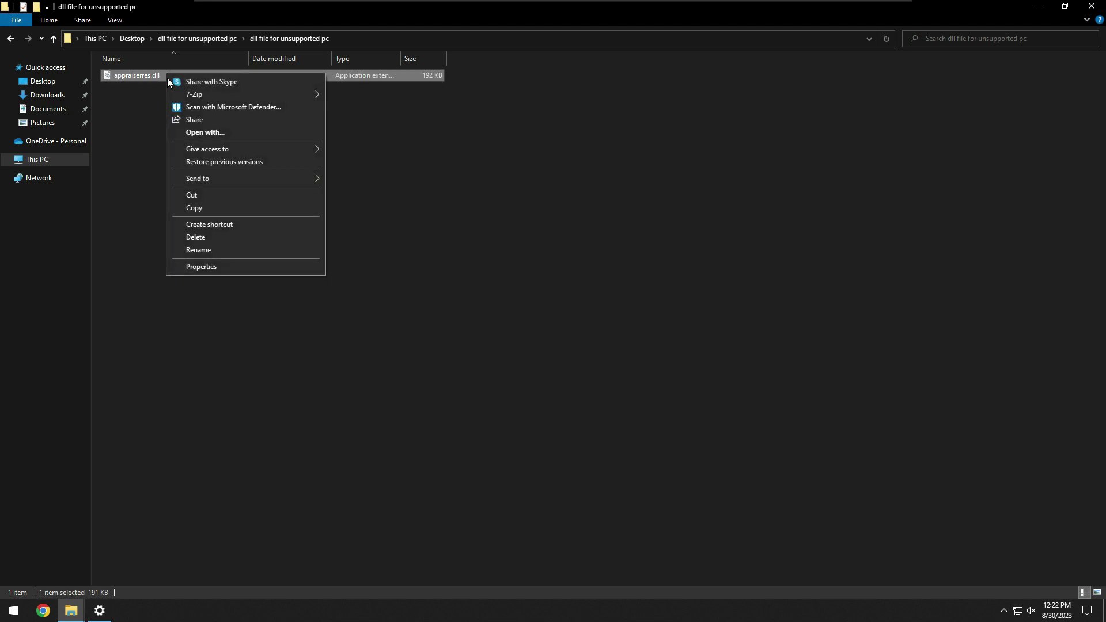
click(157, 162)
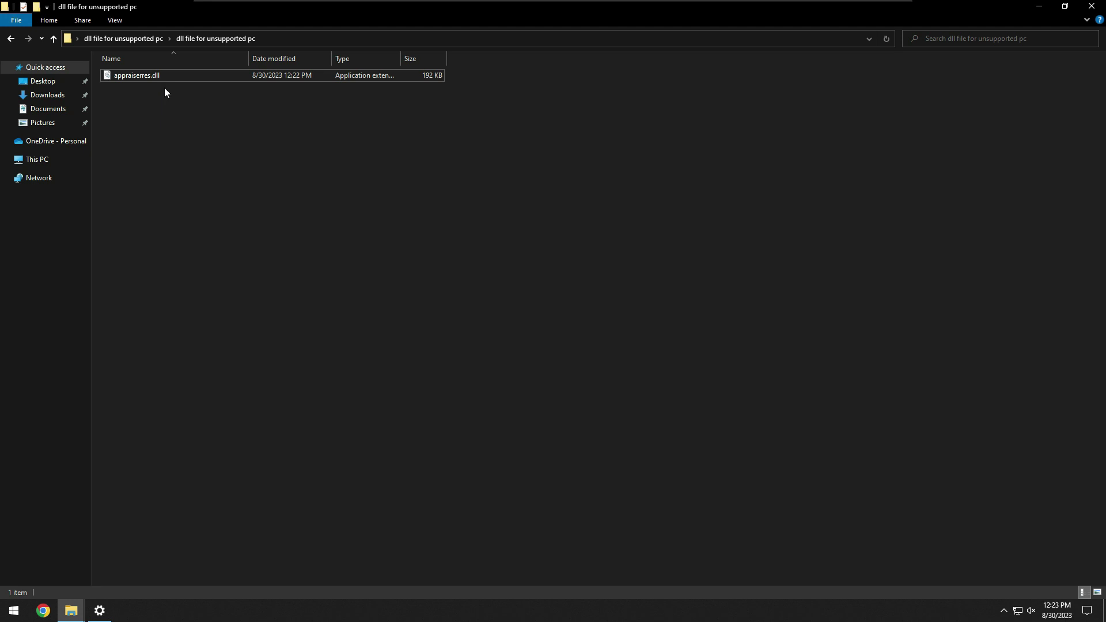
right_click(140, 74)
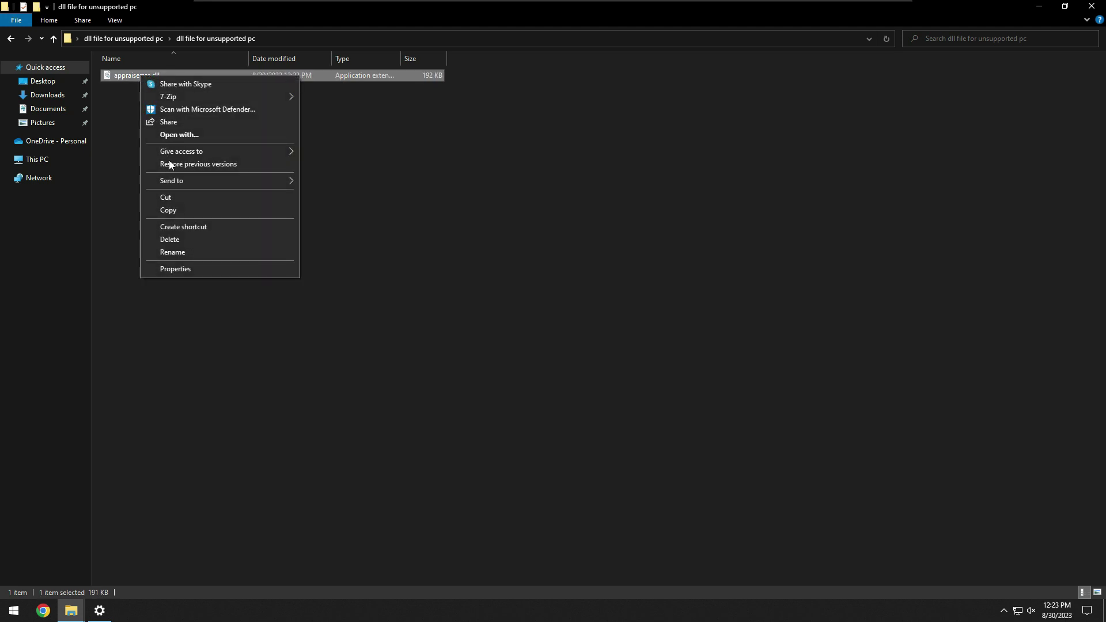
click(180, 212)
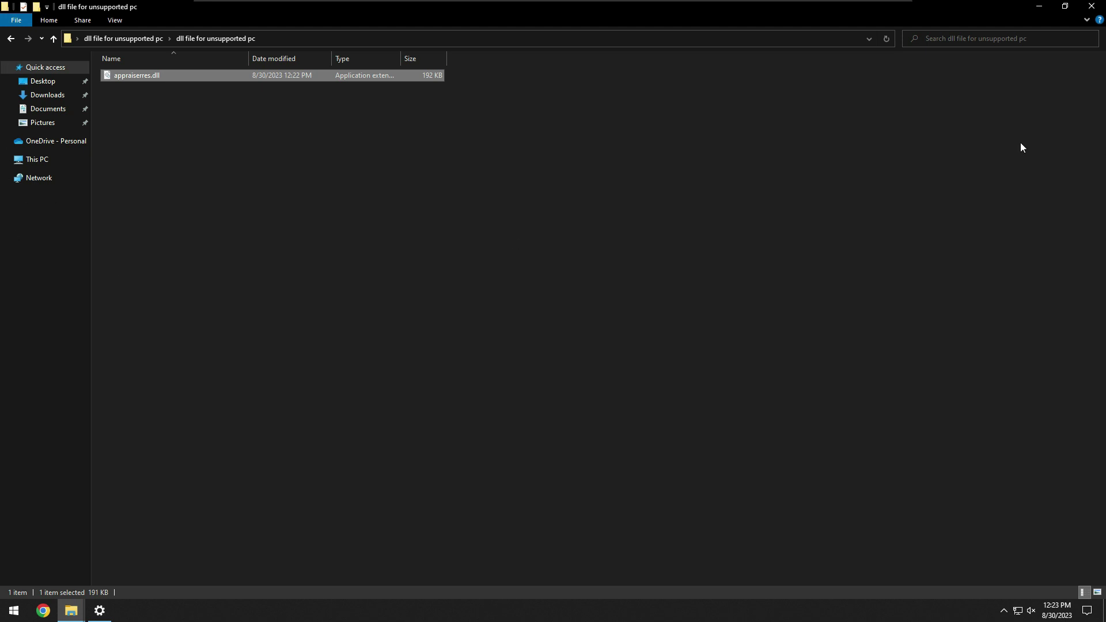
Paste appraiserres.dll into the sources folder of Win11_22H2_English_x64v2 on New Volume (E:), replacing the existing file.
click(1093, 8)
double_click(22, 20)
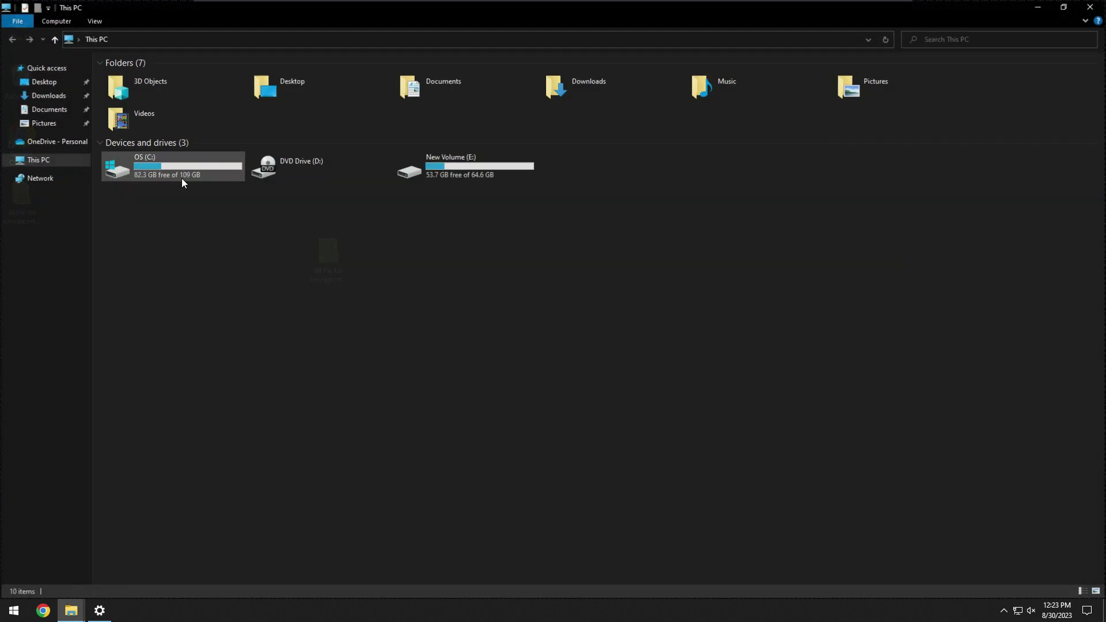
double_click(436, 163)
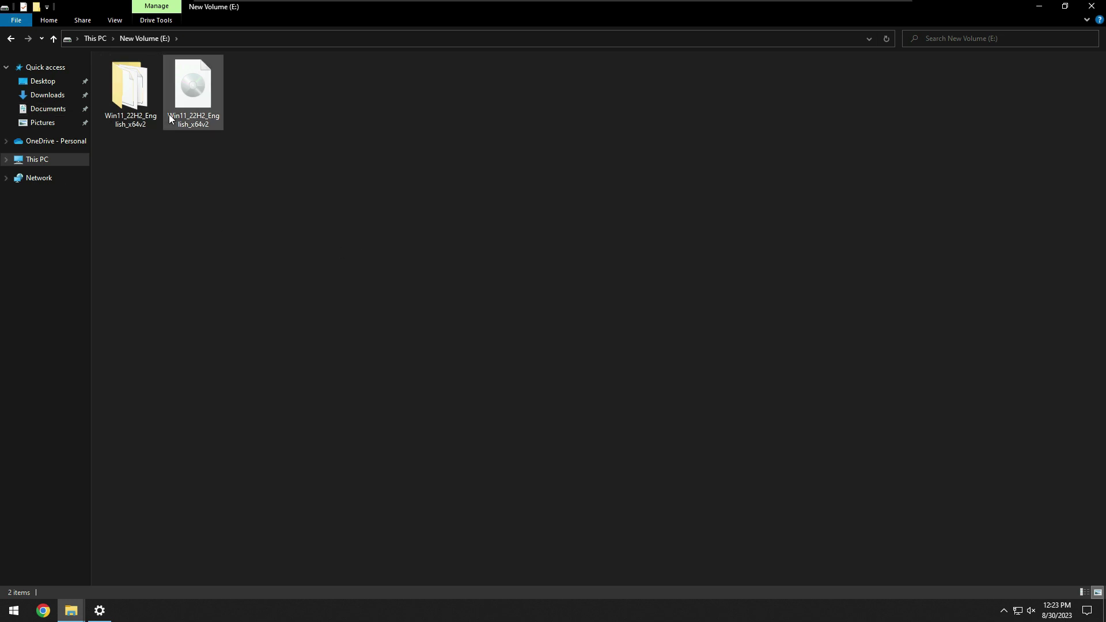
double_click(140, 111)
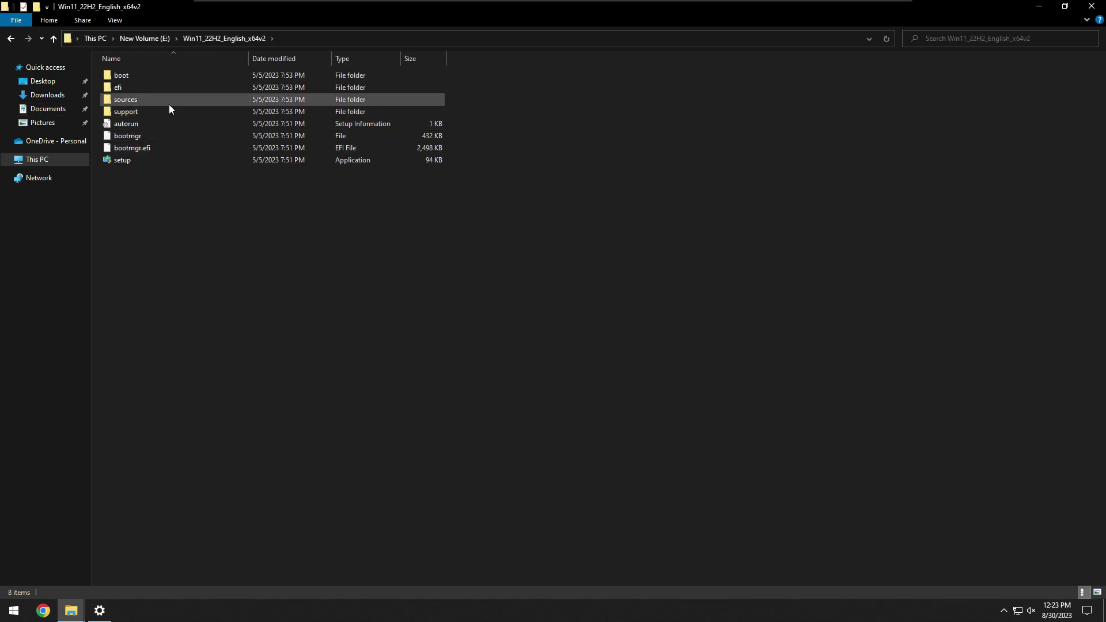
double_click(144, 103)
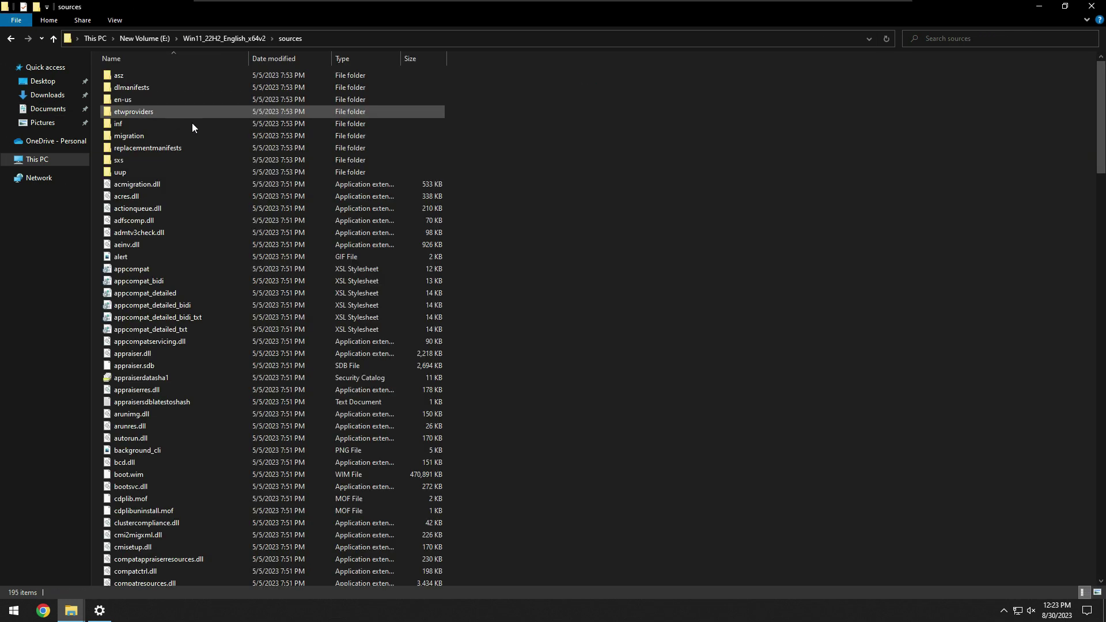
right_click(650, 188)
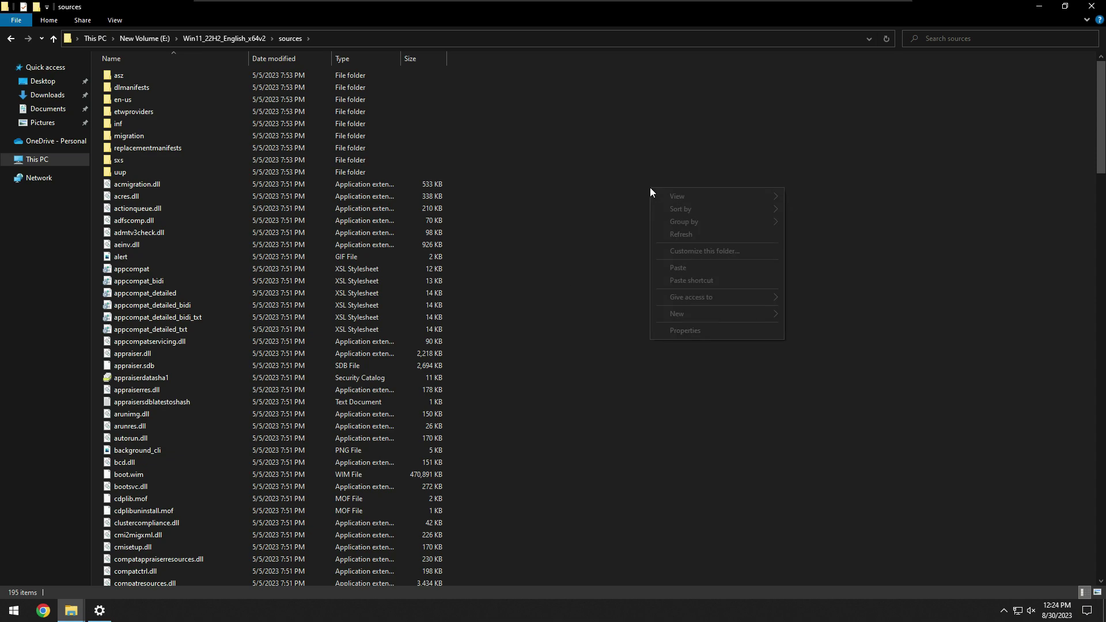
click(678, 269)
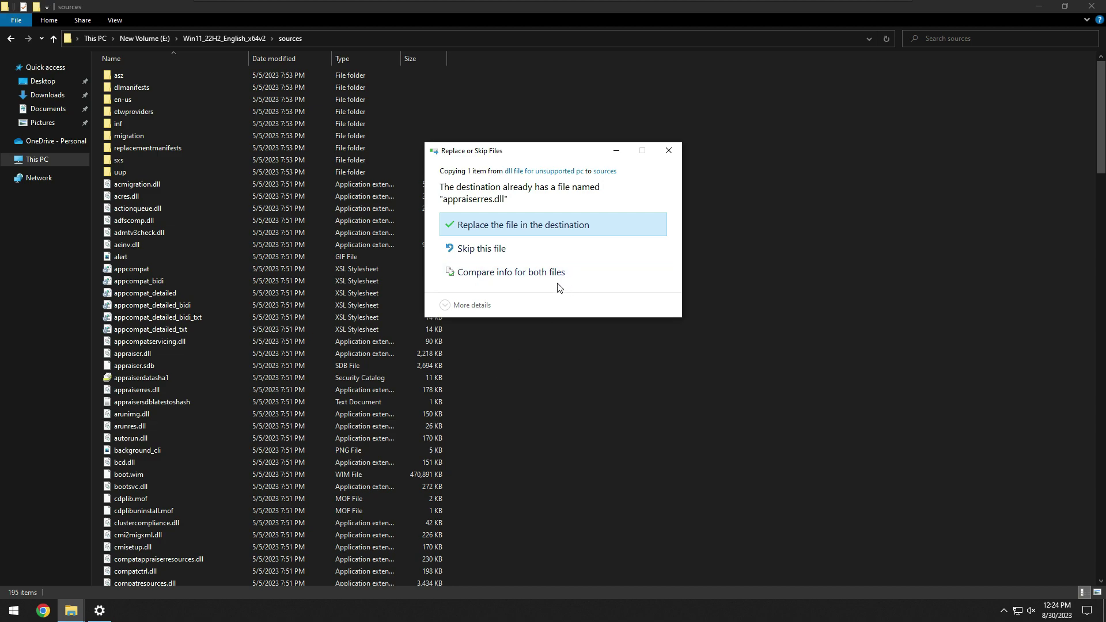
click(480, 232)
Return to the Win11_22H2_English_x64v2 folder, run setup as administrator and allow it to make changes to the device.
key(BackSpace)
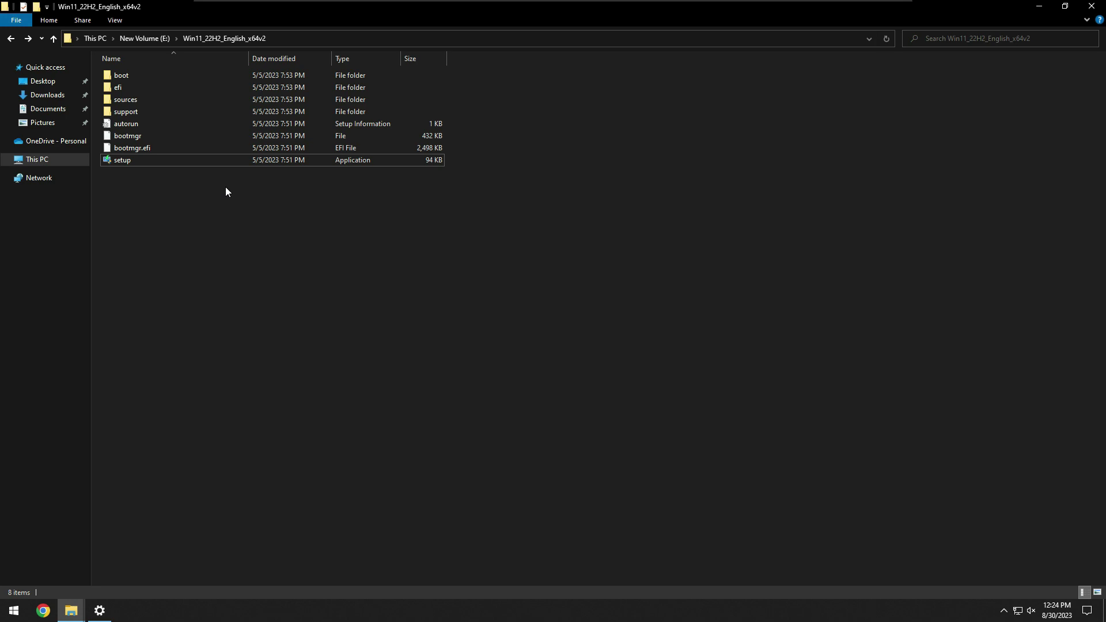
right_click(139, 164)
right_click(123, 164)
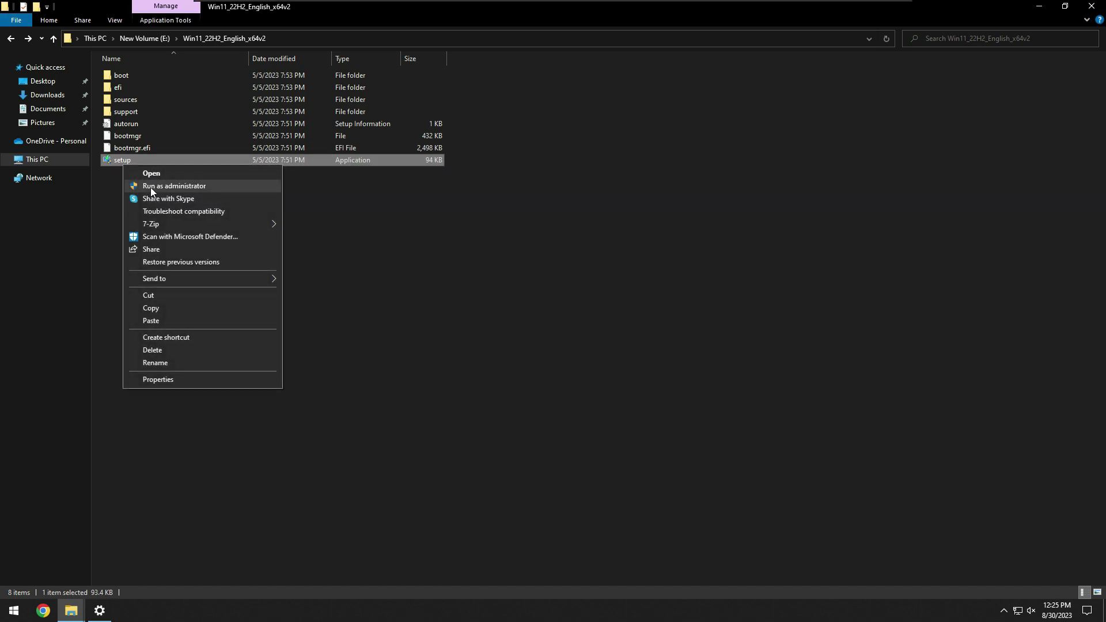
click(151, 188)
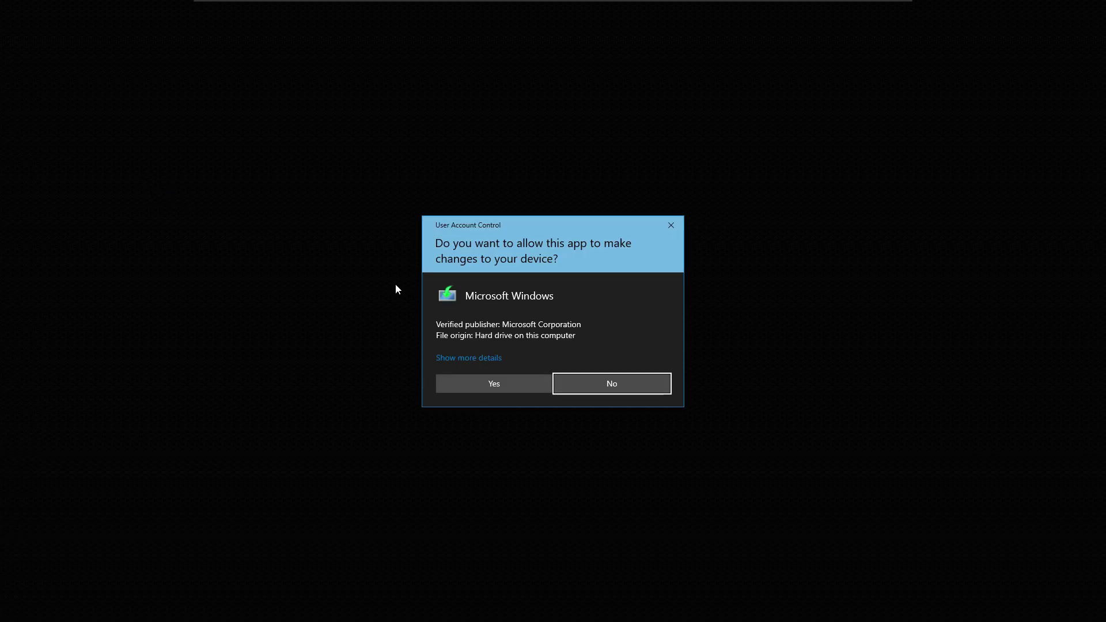
click(495, 381)
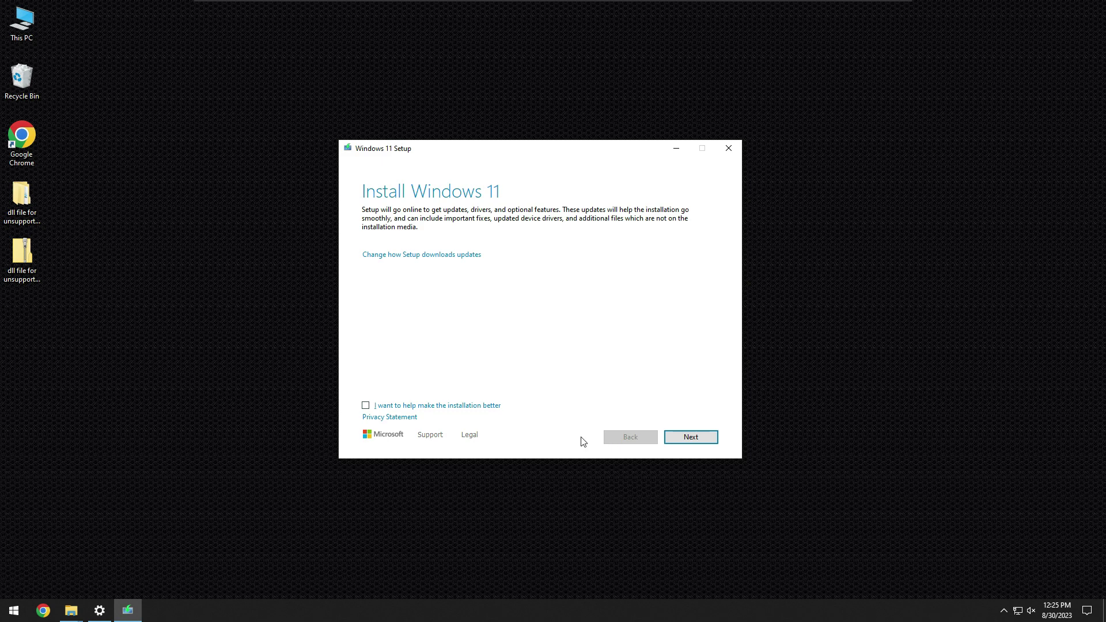
Proceed through Windows 11 Setup, accepting the license terms and choosing to keep personal files and apps.
click(712, 439)
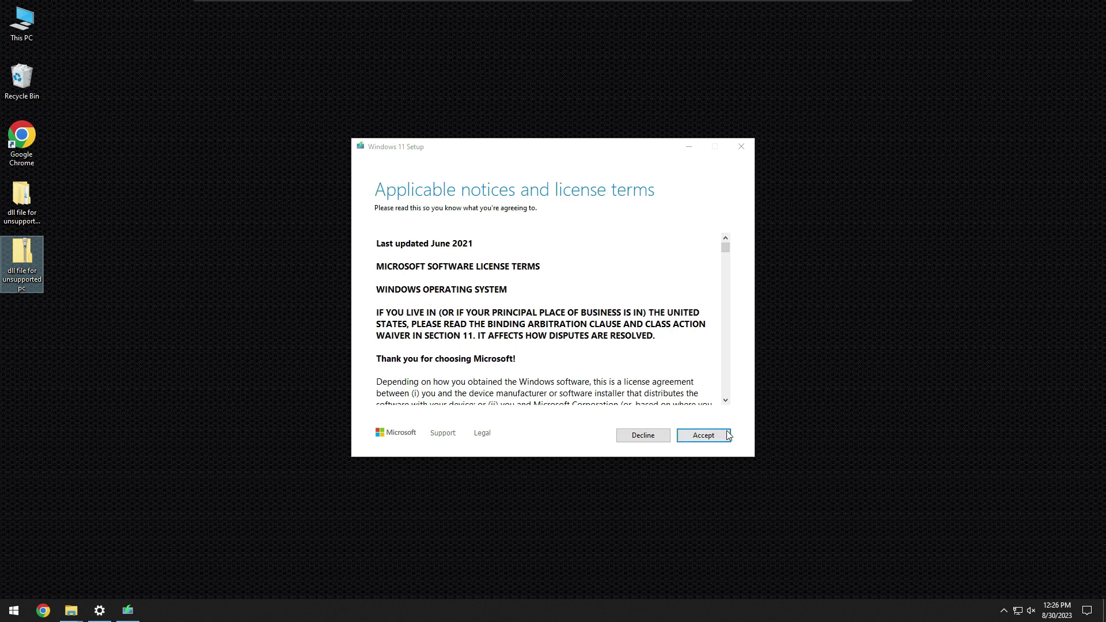
click(713, 441)
click(713, 441)
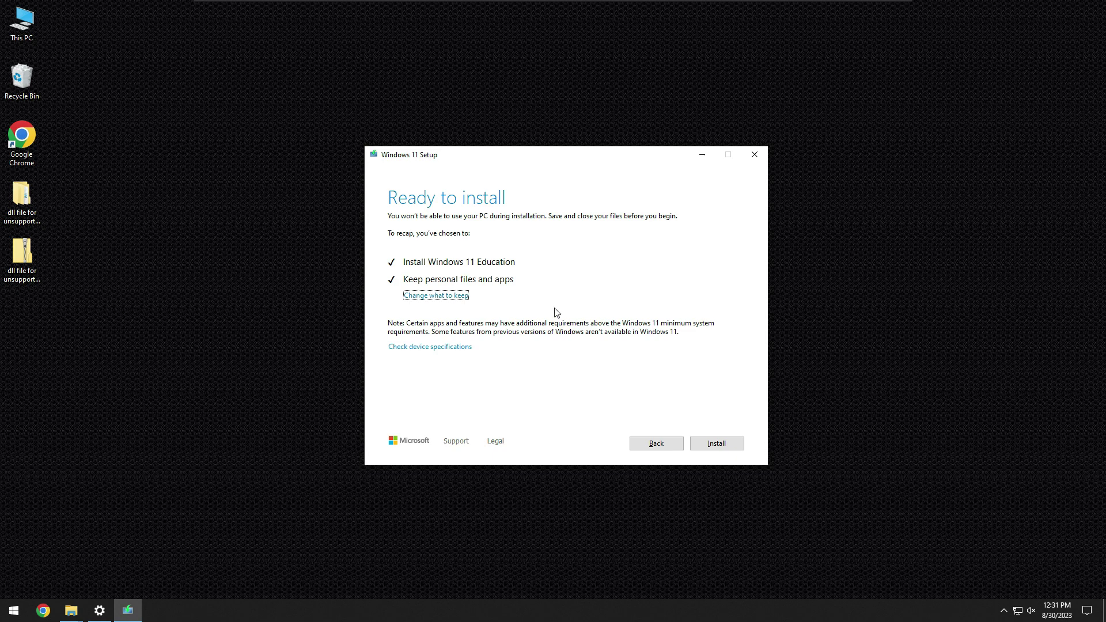
click(423, 302)
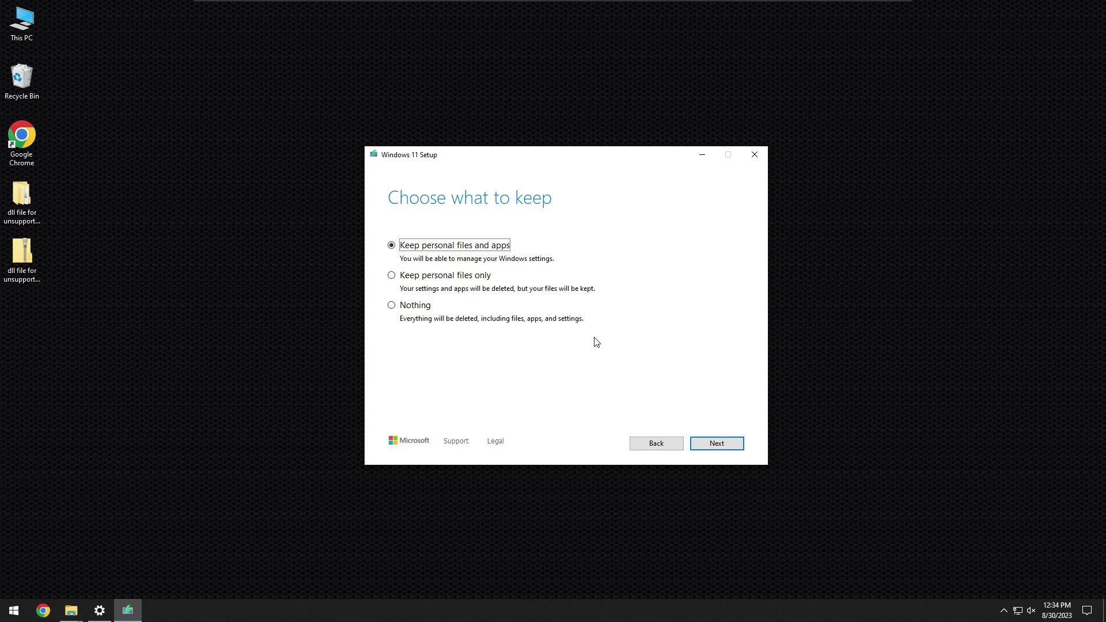
click(718, 446)
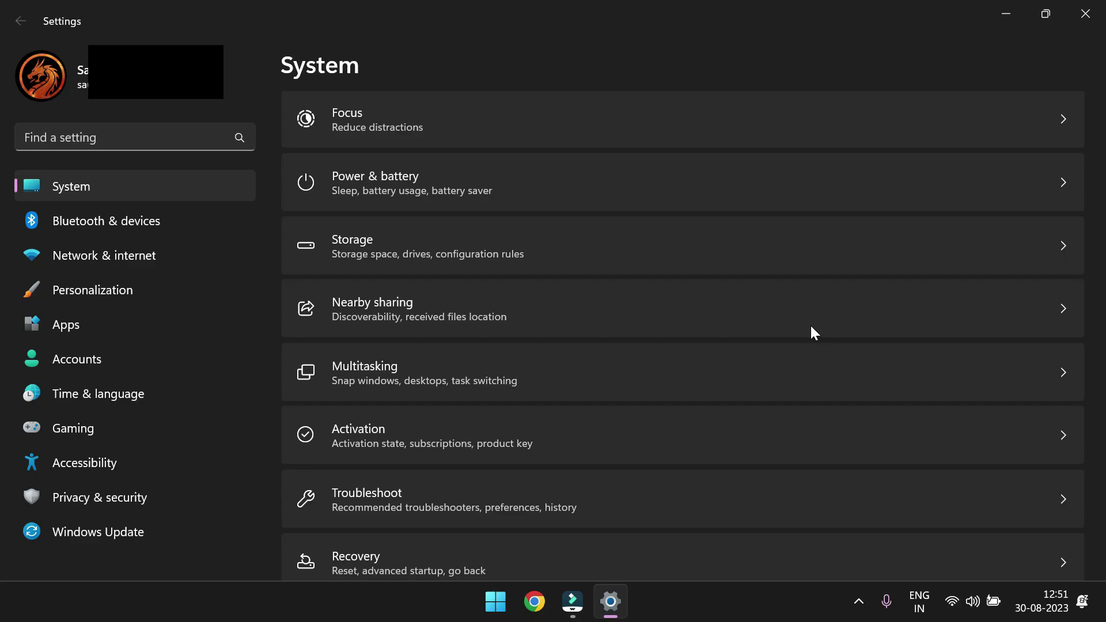
Open the About page in System settings to examine the device and Windows specifications.
scroll(811, 328, down, 2)
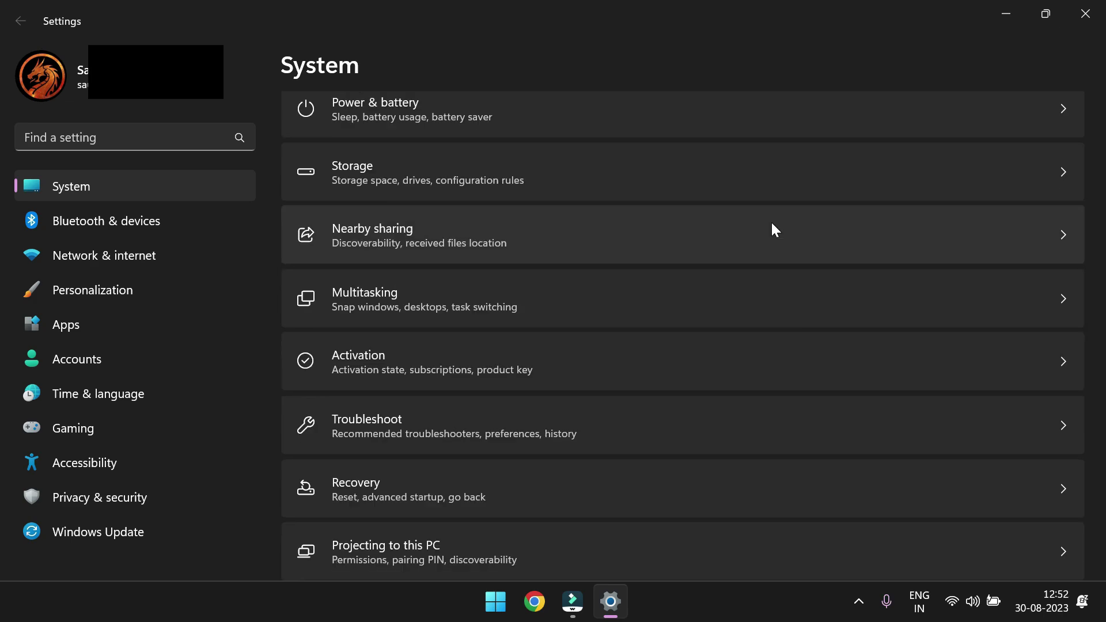
scroll(772, 223, down, 5)
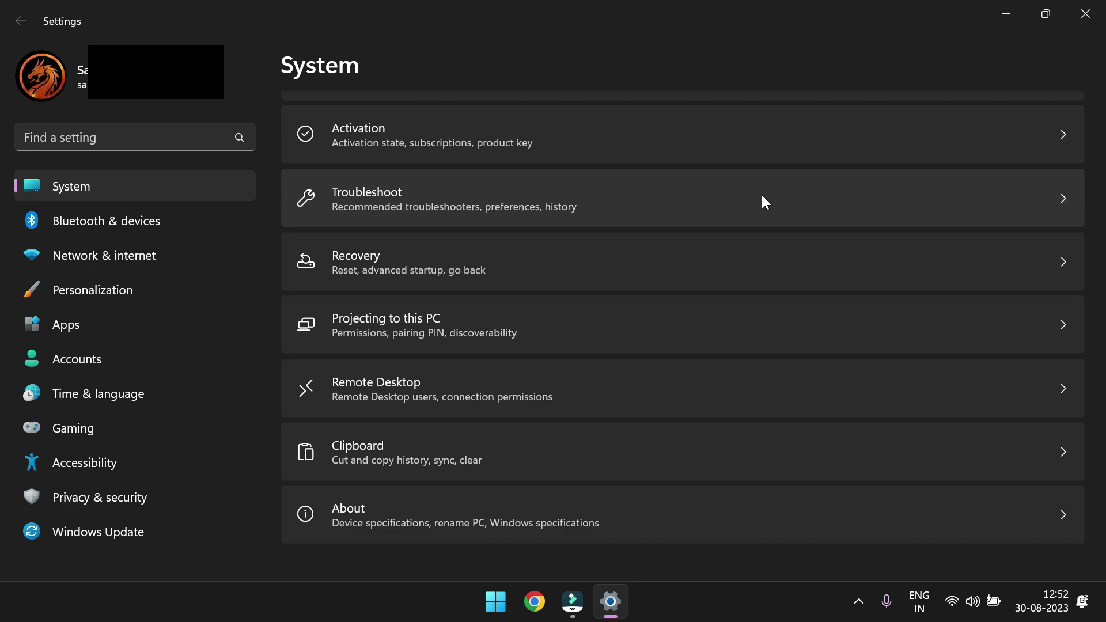
click(519, 515)
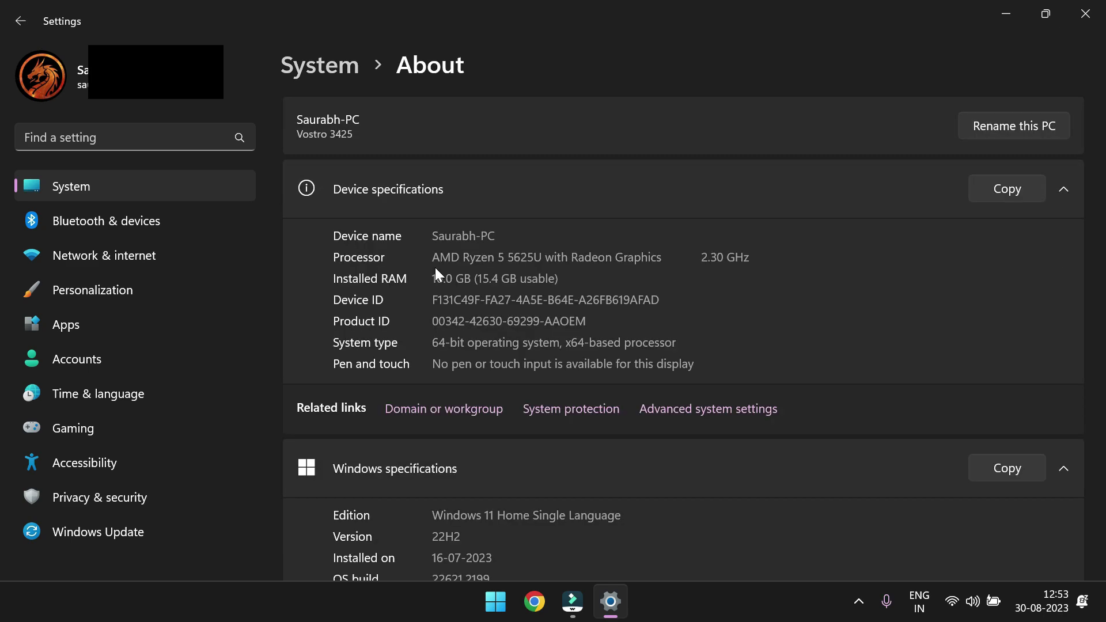